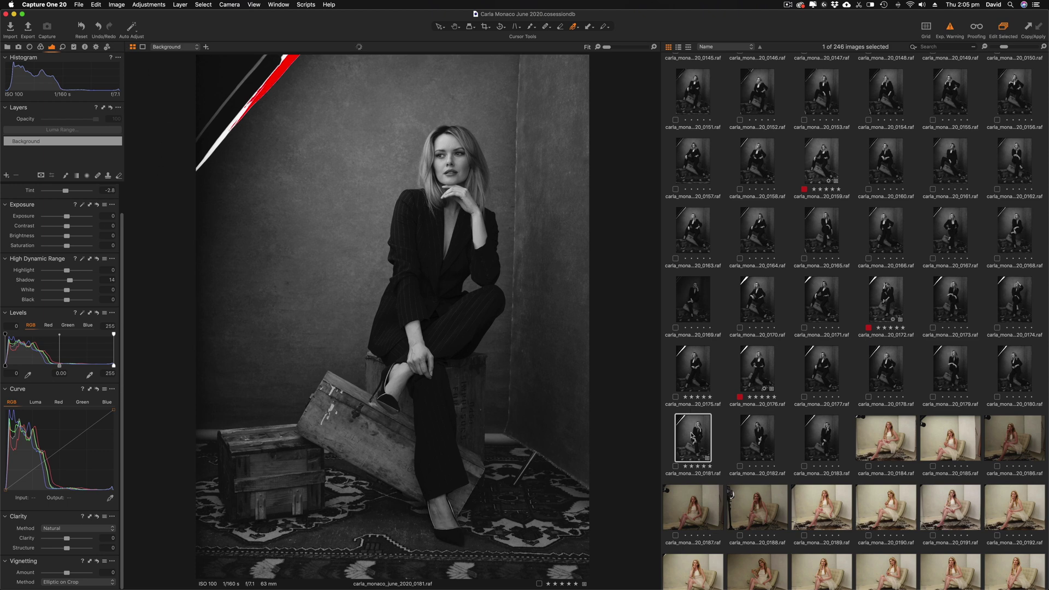
Step: Export the selected portrait variant as an 8-bit PSD in Adobe RGB (1998) at 300 px/in to the Edits folder
{"action": "right_click", "coordinate": [693, 436]}
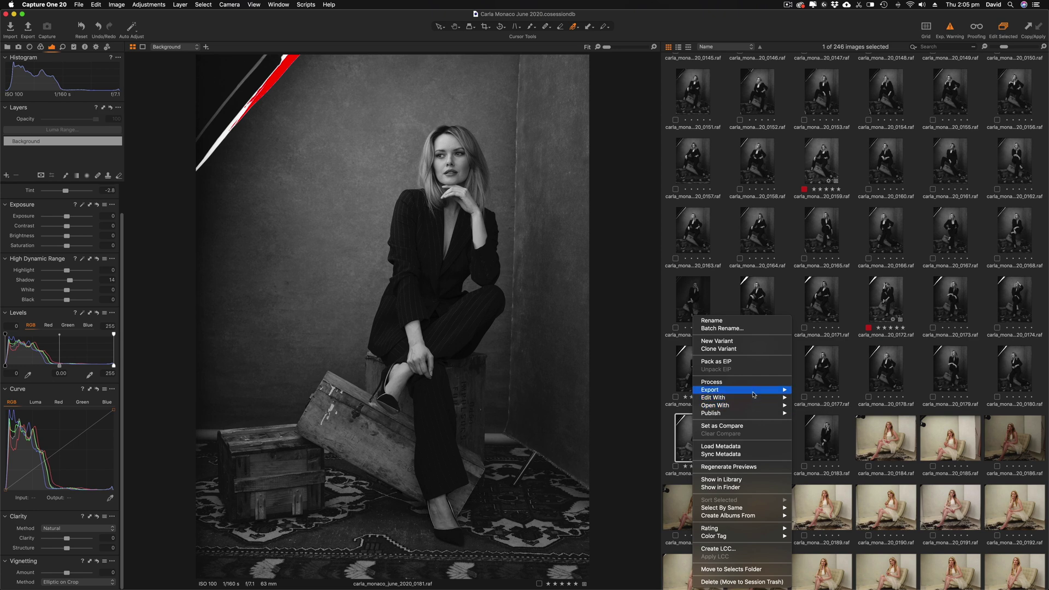
{"action": "mouse_move", "coordinate": [770, 392]}
{"action": "left_click", "coordinate": [811, 398]}
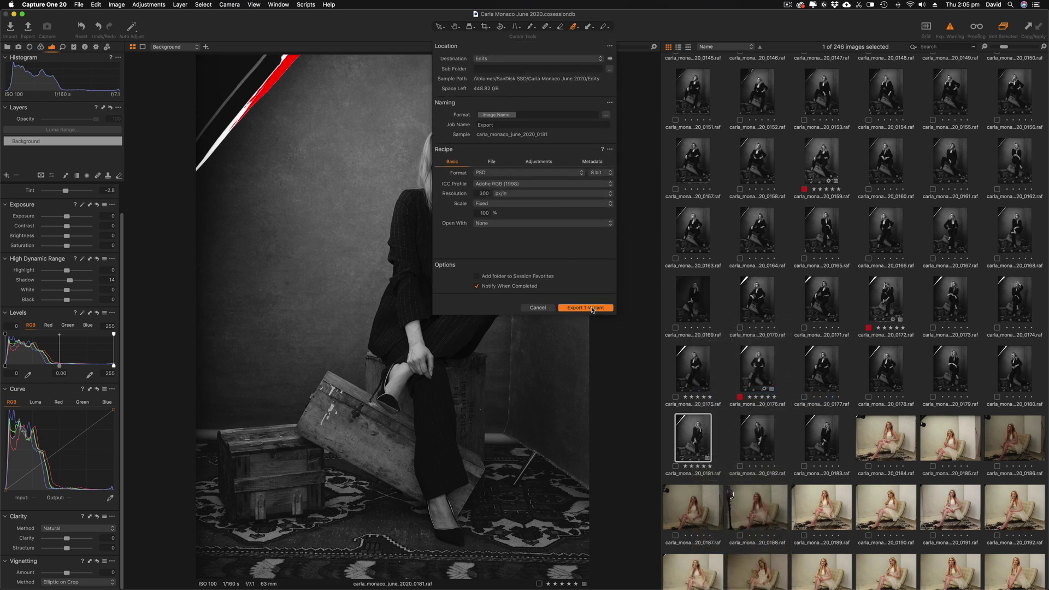
{"action": "left_click", "coordinate": [594, 310]}
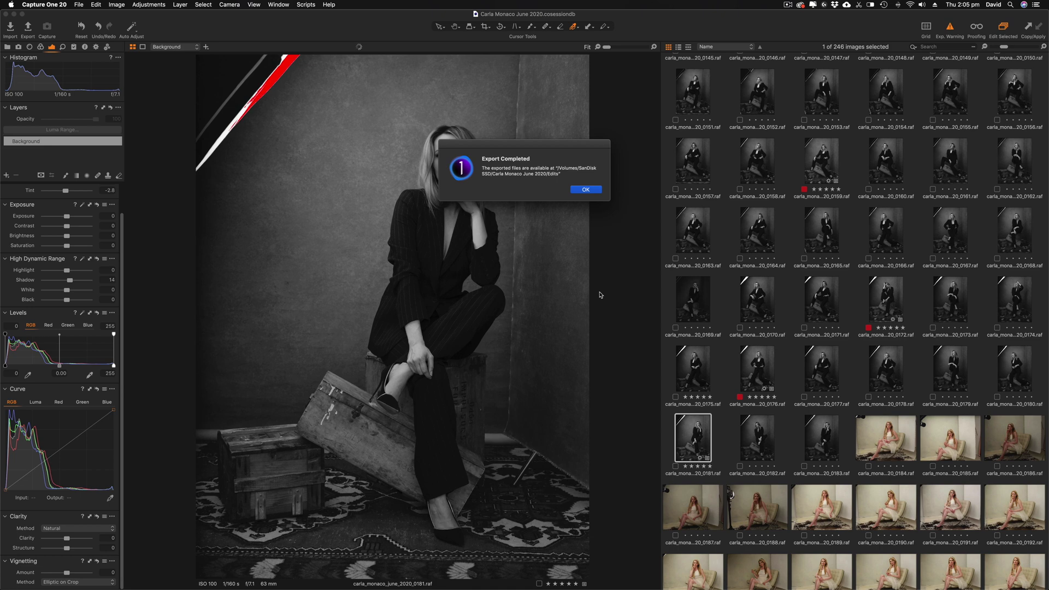
{"action": "left_click", "coordinate": [585, 189]}
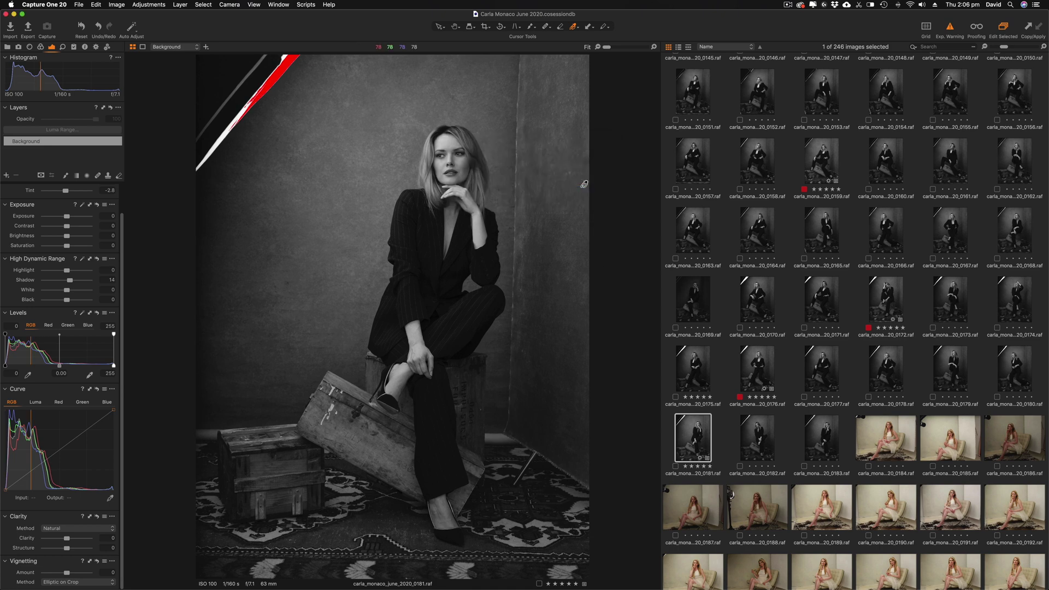
Step: Switch to Finder and open the newly exported PSD from the Edits folder in Photoshop
{"action": "left_click", "coordinate": [230, 580]}
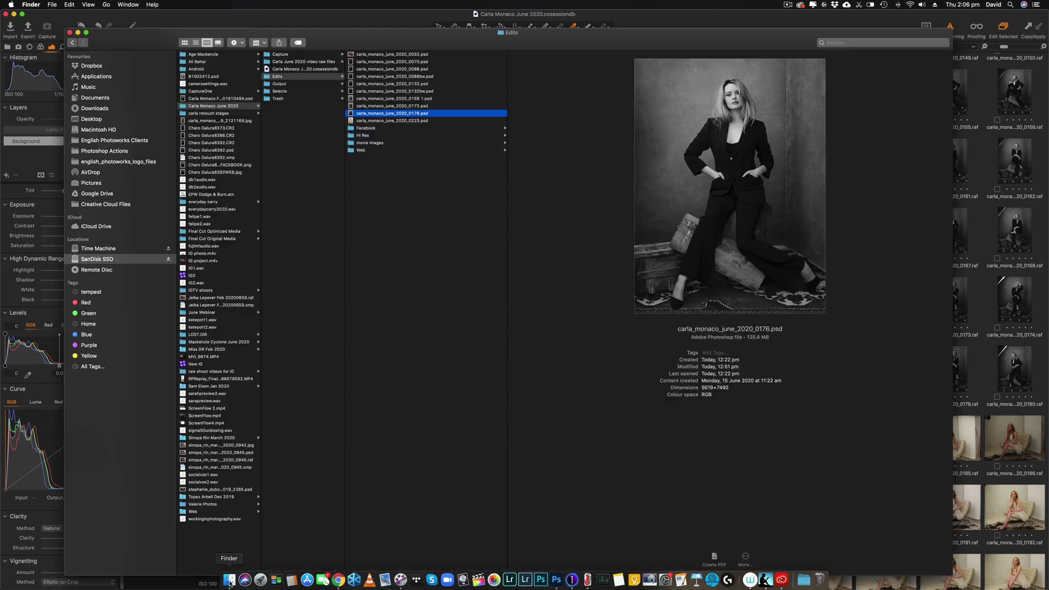
{"action": "double_click", "coordinate": [408, 121]}
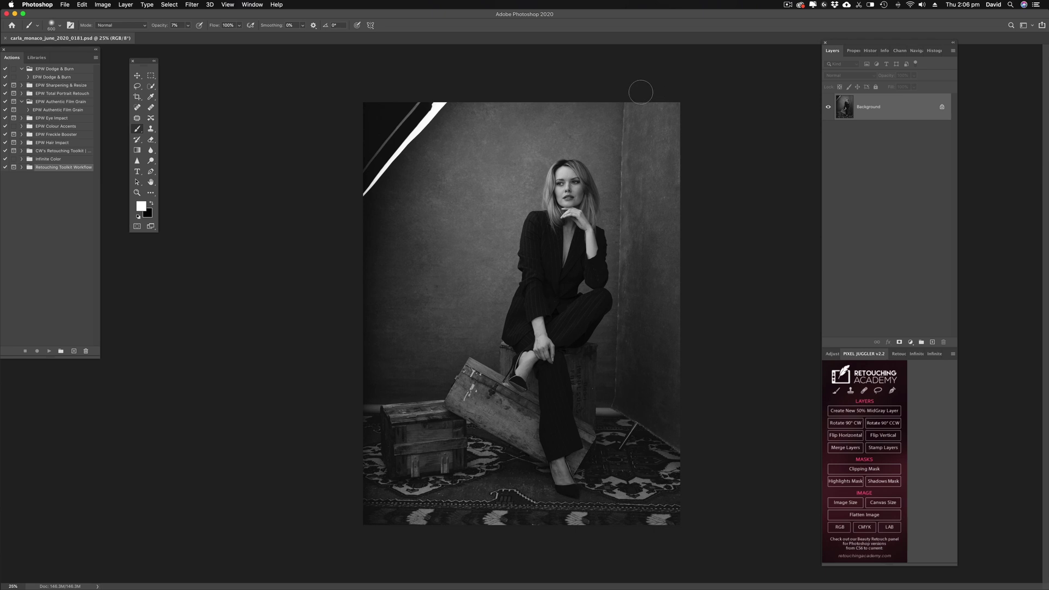
Step: Apply the EPW 2020 metadata template to the file, clearing the existing properties, and save the document
{"action": "left_click", "coordinate": [65, 5]}
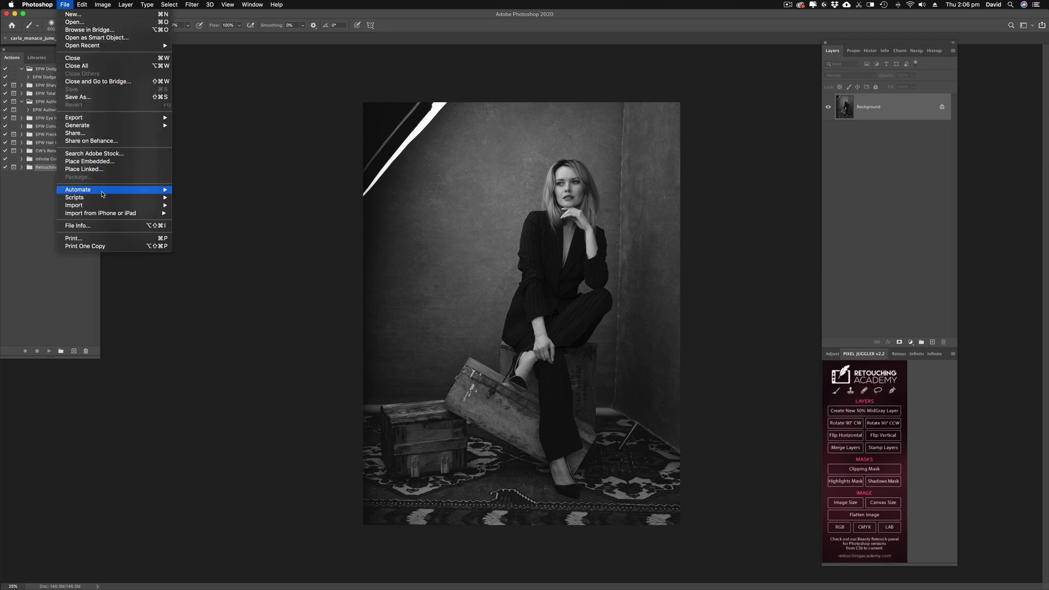
{"action": "left_click", "coordinate": [103, 225]}
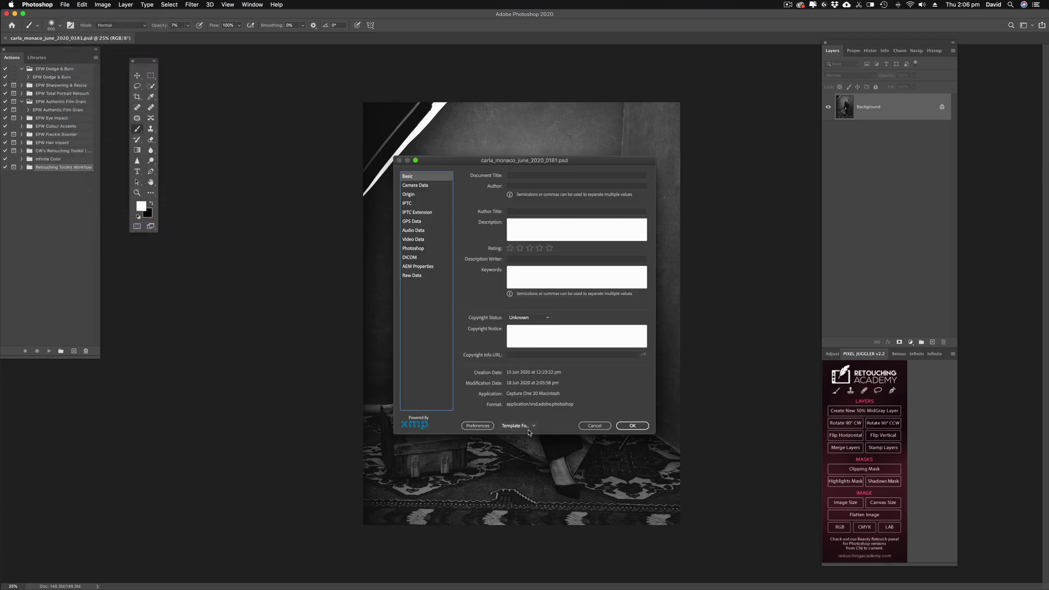
{"action": "left_click", "coordinate": [534, 430]}
{"action": "left_click", "coordinate": [521, 466]}
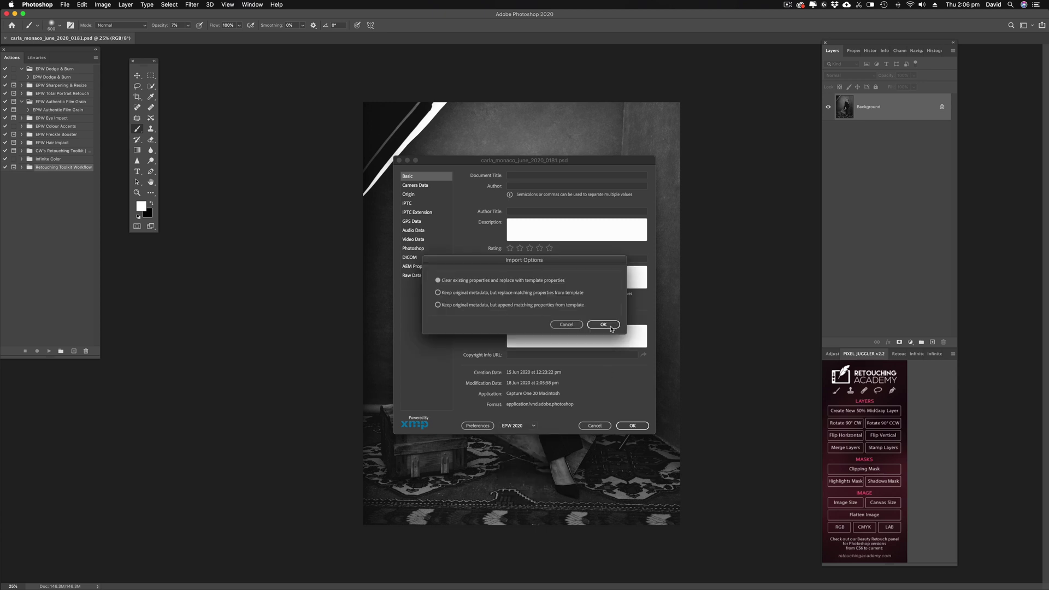
{"action": "left_click", "coordinate": [610, 328]}
{"action": "left_click", "coordinate": [633, 426]}
{"action": "key", "text": "super+s"}
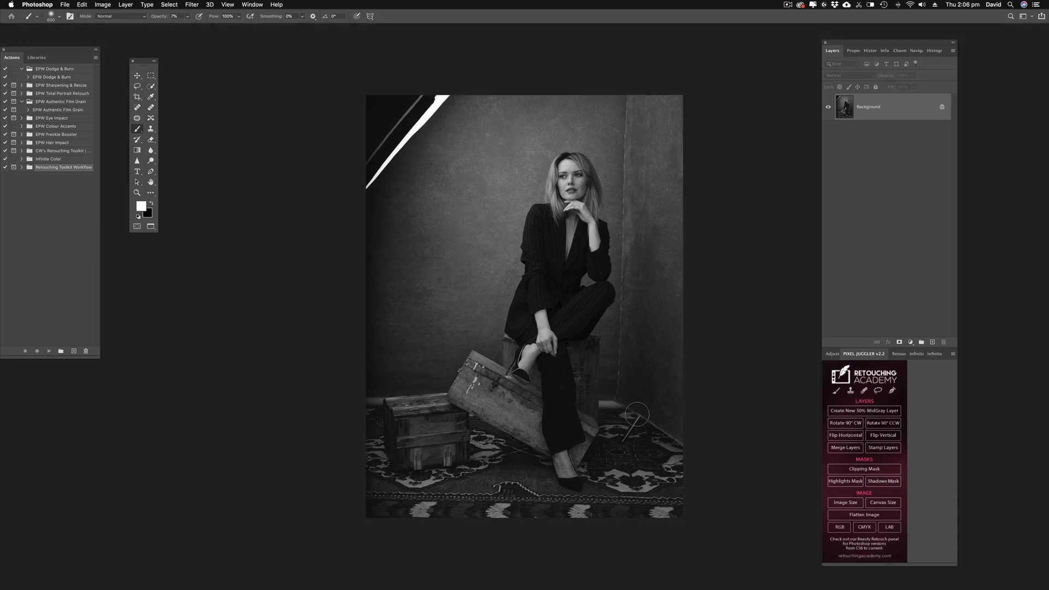
Step: Rotate the photo slightly and crop it tighter at the original ratio with content-aware filling, then save it
{"action": "key", "text": "c"}
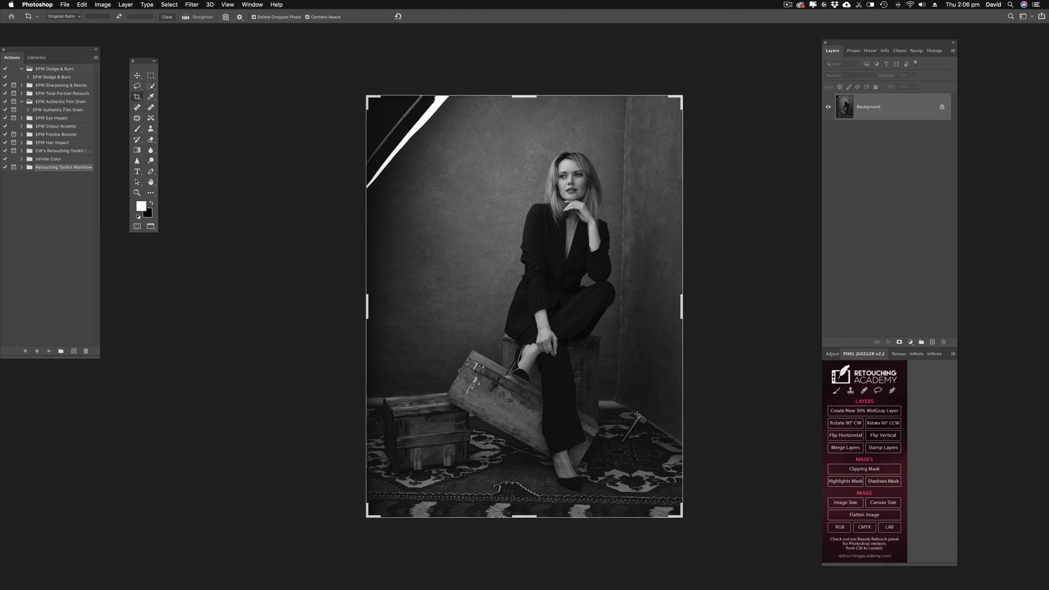
{"action": "left_click", "coordinate": [185, 17]}
{"action": "left_click_drag", "start_coordinate": [368, 409], "coordinate": [705, 410]}
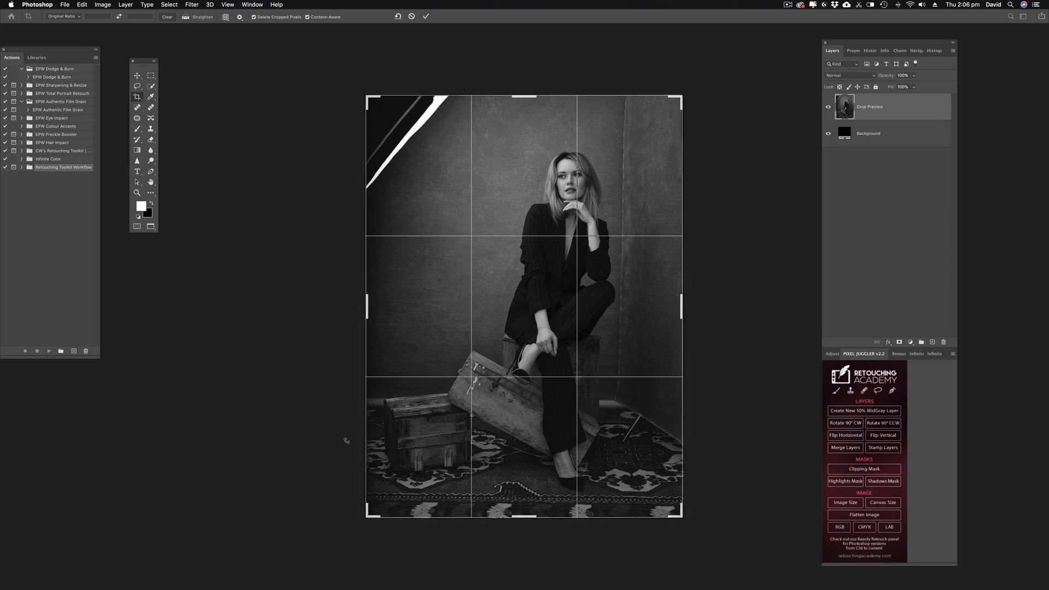
{"action": "left_click_drag", "start_coordinate": [368, 516], "coordinate": [386, 510]}
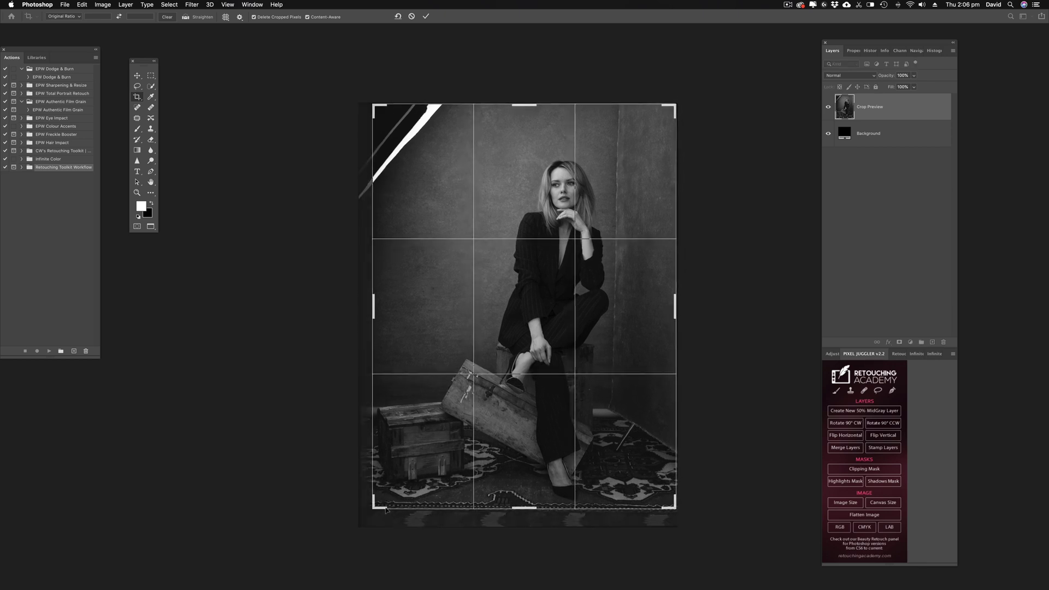
{"action": "left_click_drag", "start_coordinate": [689, 97], "coordinate": [686, 96]}
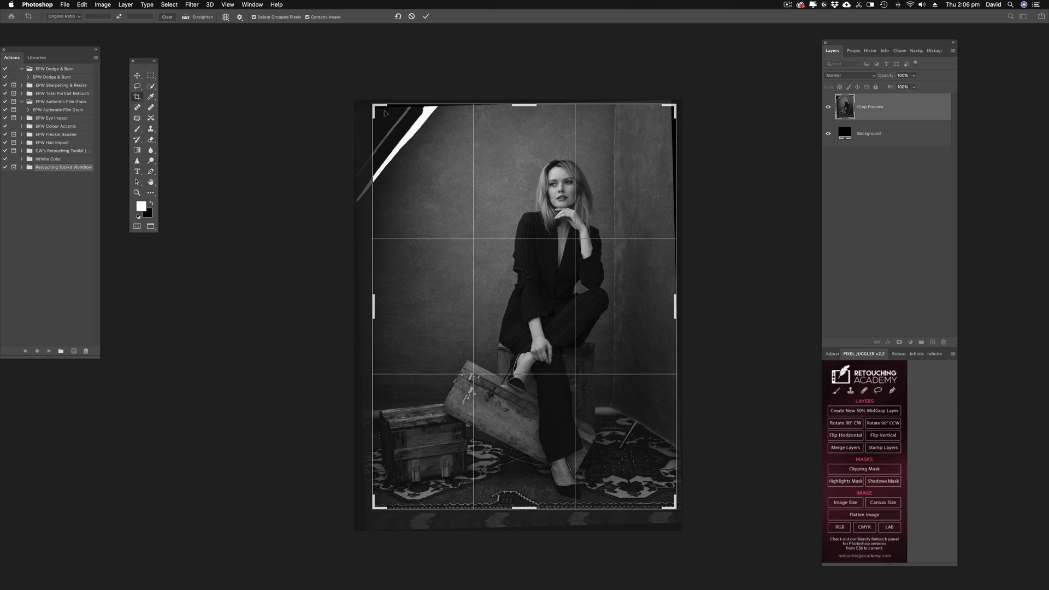
{"action": "left_click_drag", "start_coordinate": [372, 102], "coordinate": [383, 114]}
{"action": "left_click_drag", "start_coordinate": [670, 113], "coordinate": [673, 117]}
{"action": "left_click_drag", "start_coordinate": [376, 108], "coordinate": [383, 115]}
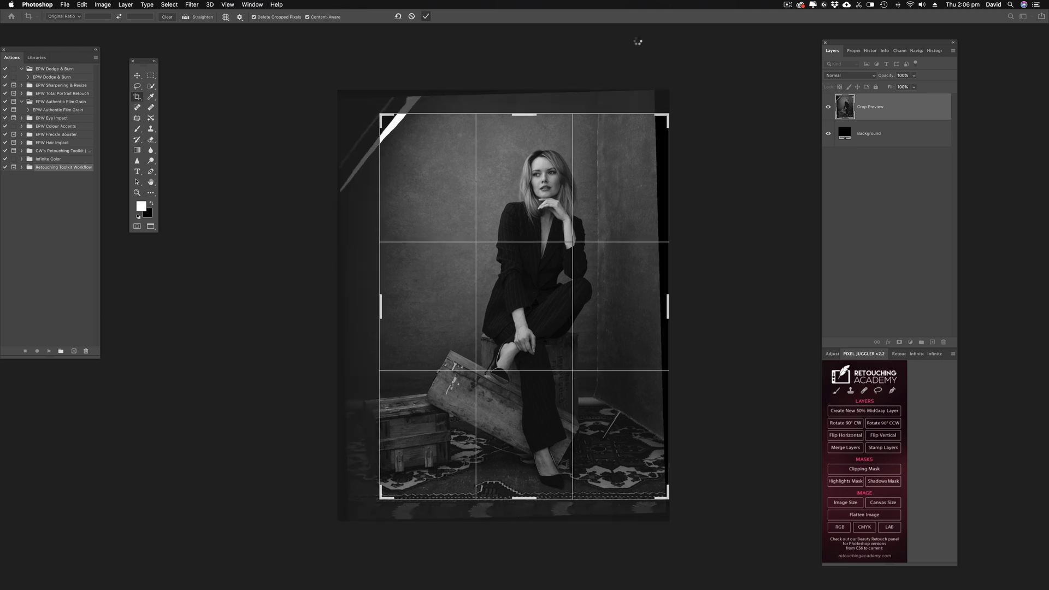
{"action": "left_click", "coordinate": [426, 16]}
{"action": "key", "text": "super+s"}
Step: Select the bright panel remaining in the photo's upper-left corner, replace it with a Content-Aware fill at 100% opacity, and deselect
{"action": "left_click", "coordinate": [137, 118]}
{"action": "mouse_move", "coordinate": [431, 115]}
{"action": "left_mouse_down"}
{"action": "mouse_move", "coordinate": [389, 192]}
{"action": "mouse_move", "coordinate": [349, 164]}
{"action": "mouse_move", "coordinate": [370, 84]}
{"action": "mouse_move", "coordinate": [434, 96]}
{"action": "left_mouse_up"}
{"action": "key", "text": "shift+BackSpace"}
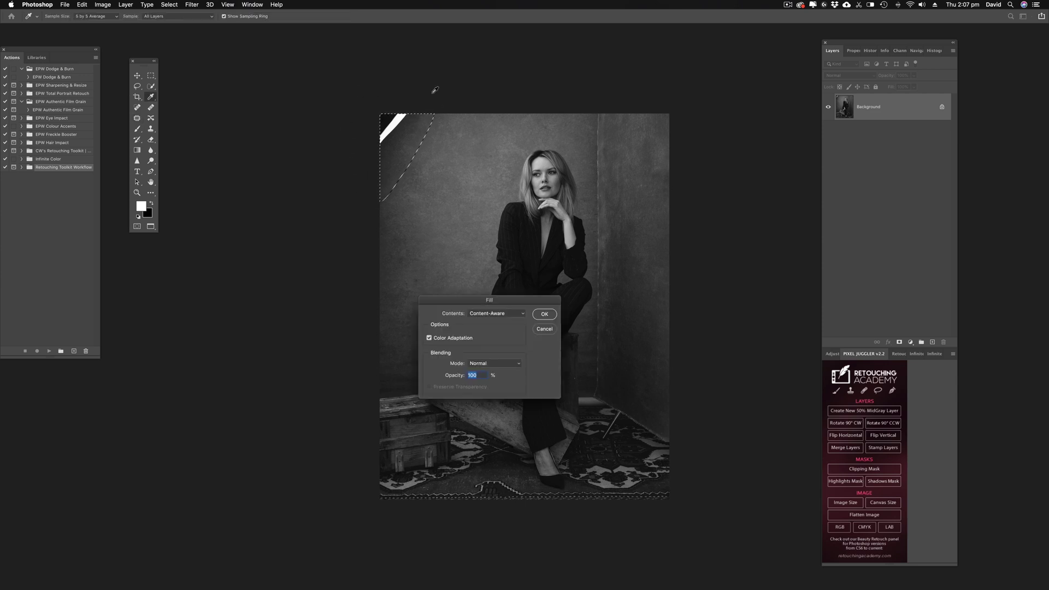
{"action": "key", "text": "Return"}
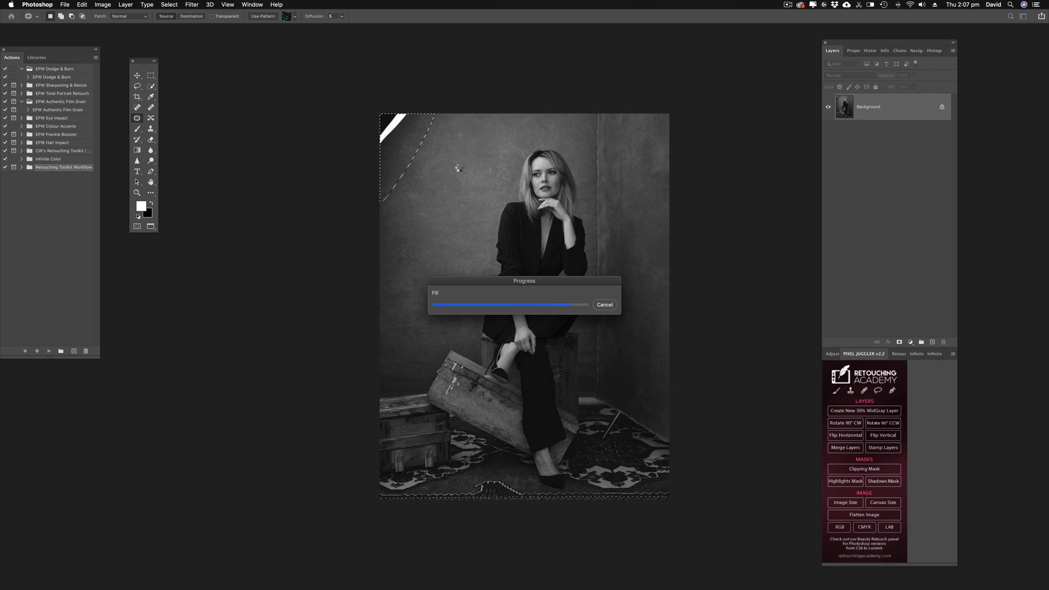
{"action": "key", "text": "super+d"}
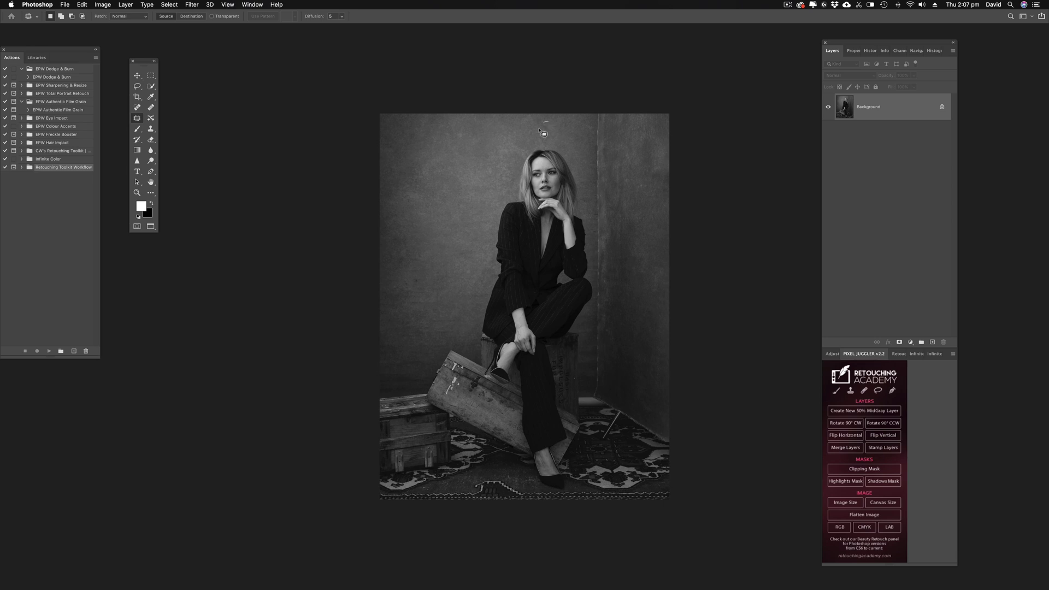
Step: Apply Exposure X5's Fine Art Highlights preset at overall intensity 31 with contrast -18, and merge the result into the background
{"action": "left_click", "coordinate": [191, 5]}
{"action": "mouse_move", "coordinate": [257, 196]}
{"action": "left_click", "coordinate": [321, 196]}
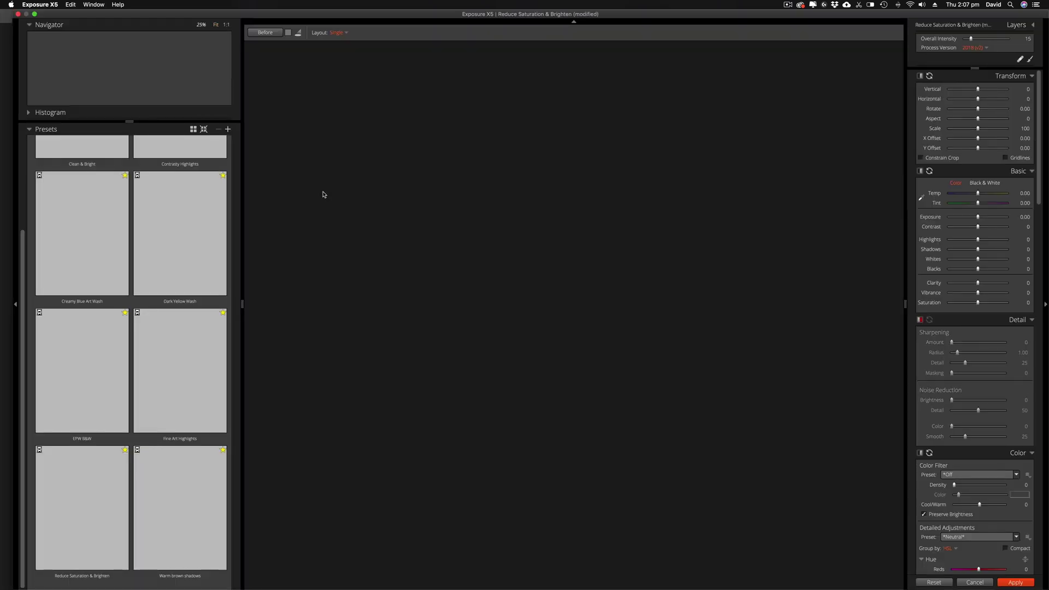
{"action": "left_click", "coordinate": [194, 387]}
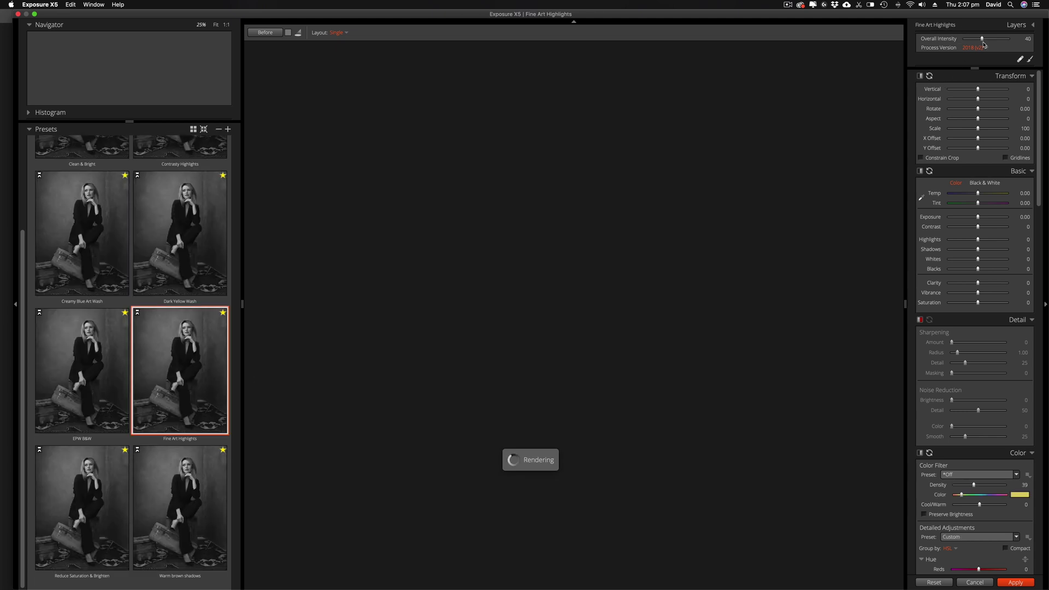
{"action": "left_click_drag", "start_coordinate": [982, 39], "coordinate": [978, 39]}
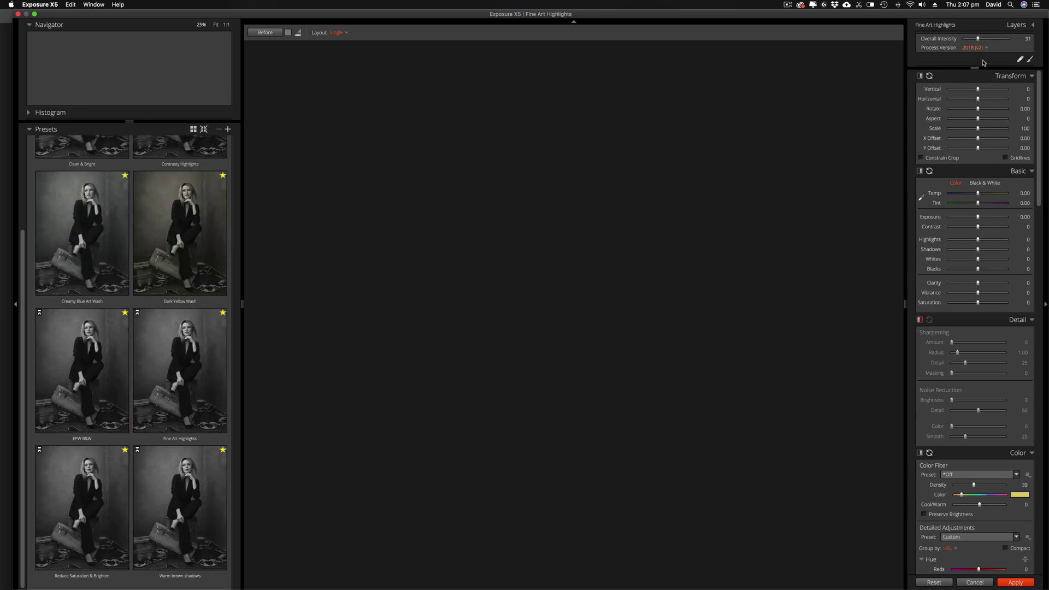
{"action": "left_click_drag", "start_coordinate": [979, 227], "coordinate": [972, 230]}
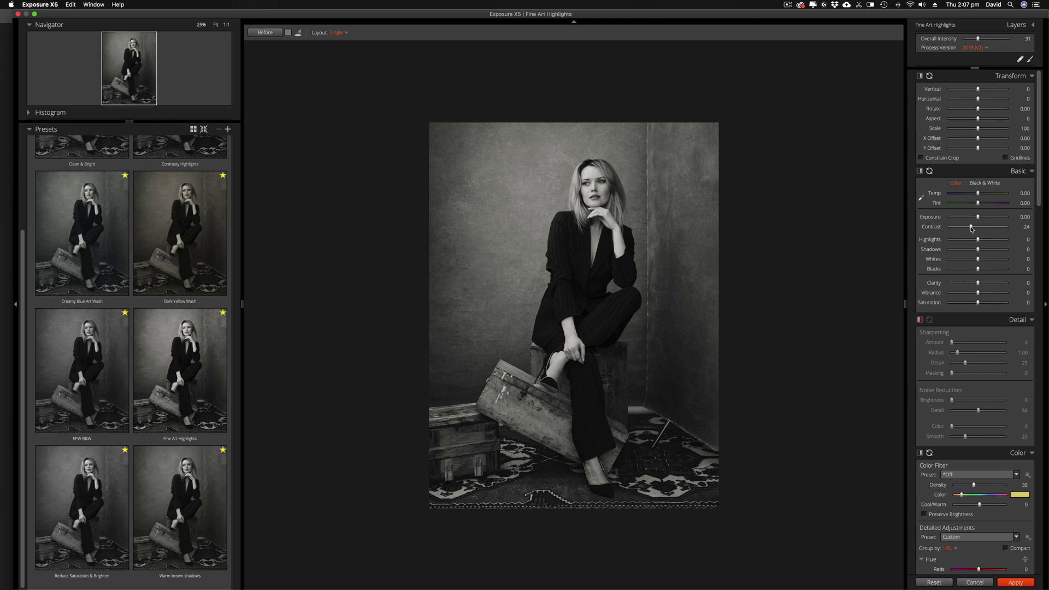
{"action": "left_click", "coordinate": [1016, 583]}
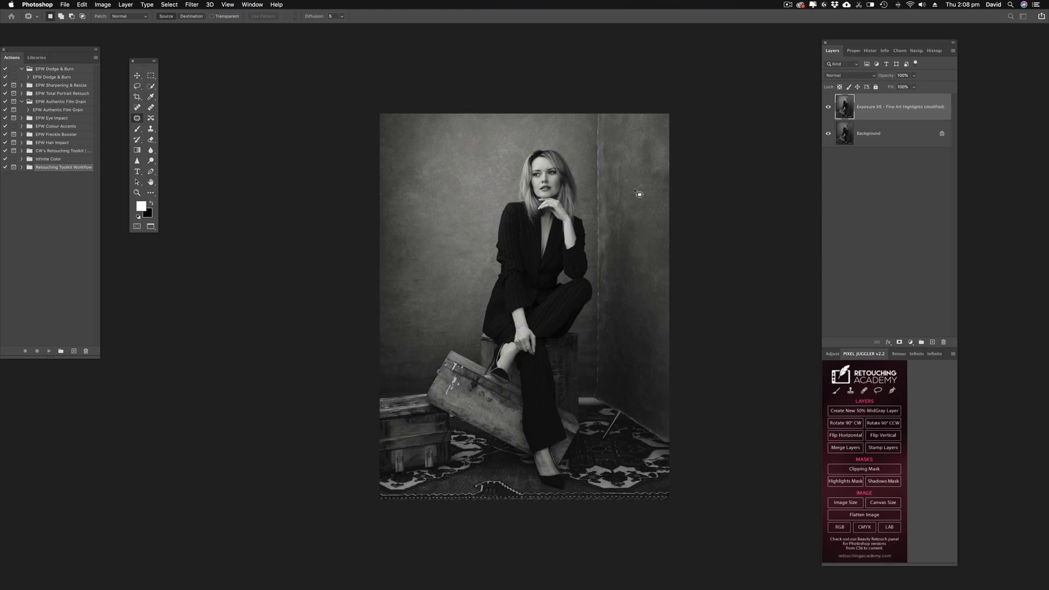
{"action": "key", "text": "super+e"}
Step: Run Exposure X5 on the photo again with the EPW B&W preset
{"action": "left_click", "coordinate": [192, 5]}
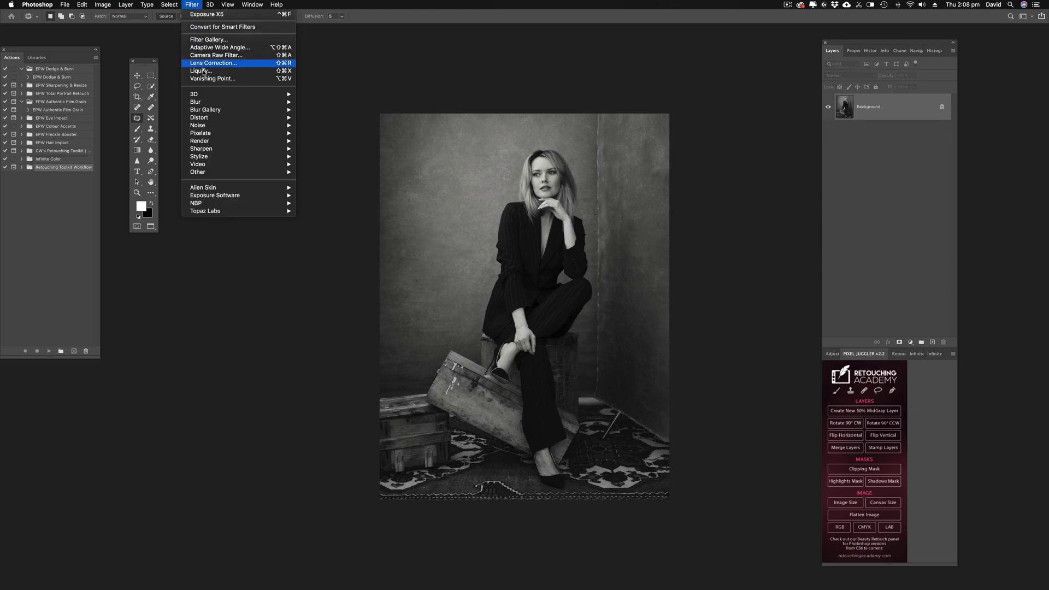
{"action": "left_click", "coordinate": [311, 197]}
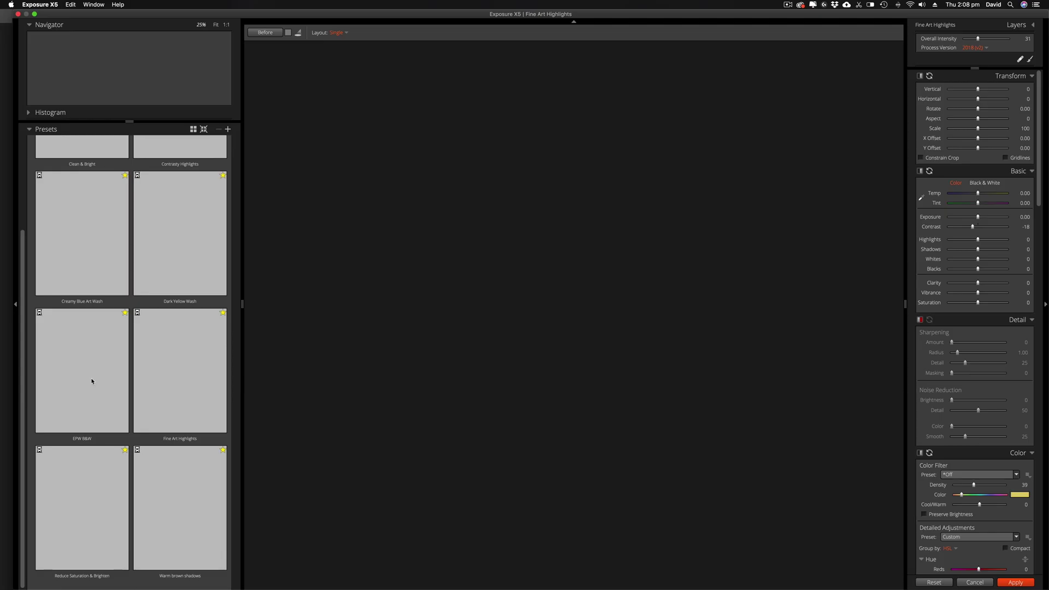
{"action": "left_click", "coordinate": [92, 382]}
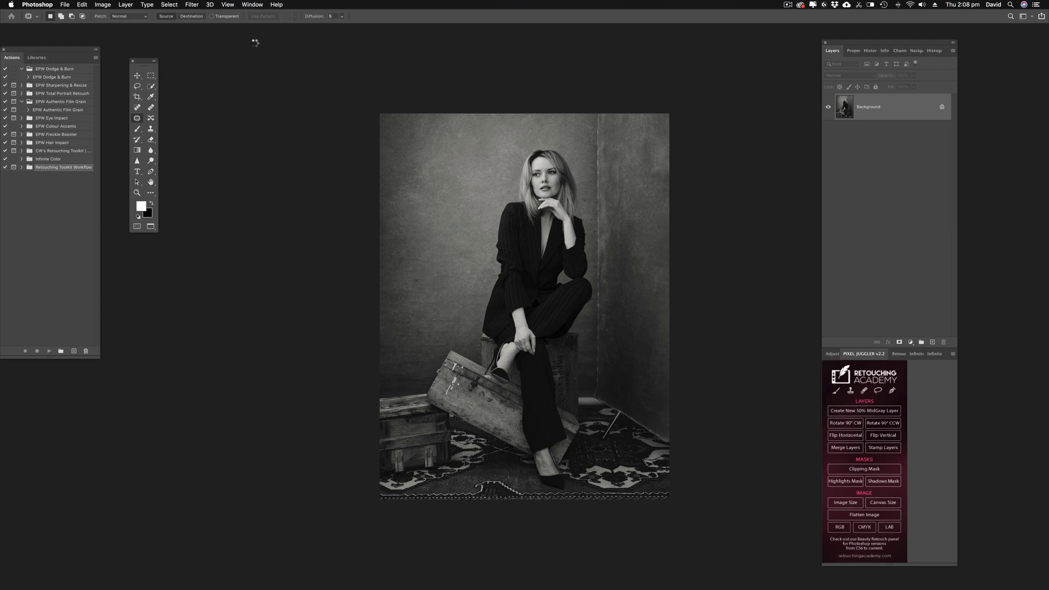
{"action": "key", "text": "super+z"}
Step: Duplicate the background layer and heal the small blemishes between the eyebrows with the Healing Brush
{"action": "key", "text": "super+j"}
{"action": "key", "text": "super+1"}
{"action": "left_click_drag", "start_coordinate": [629, 160], "coordinate": [494, 453]}
{"action": "key", "text": "j"}
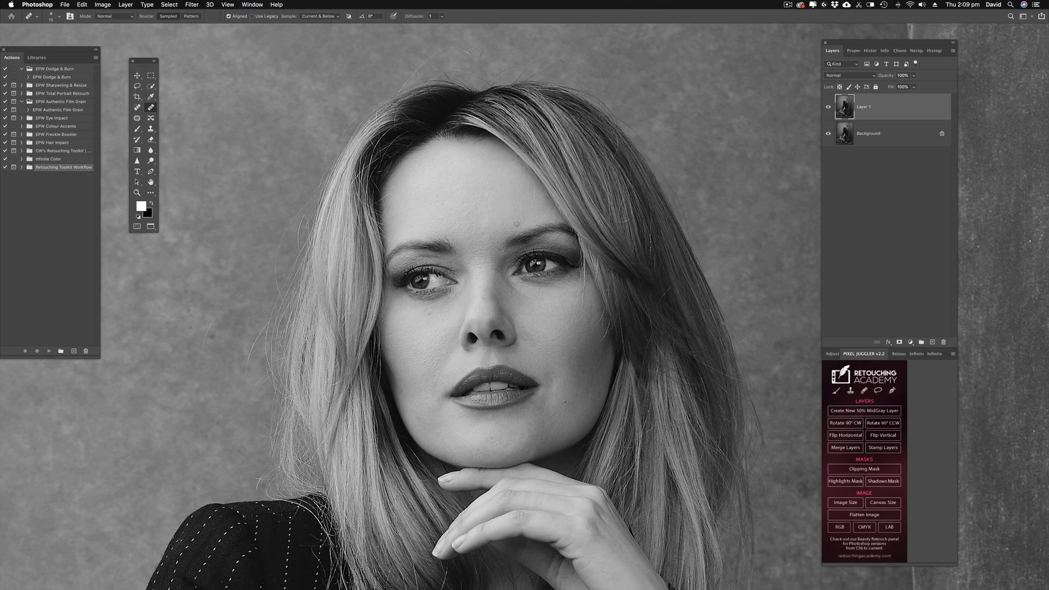
{"action": "left_click", "coordinate": [479, 225]}
{"action": "key", "text": "super+plus"}
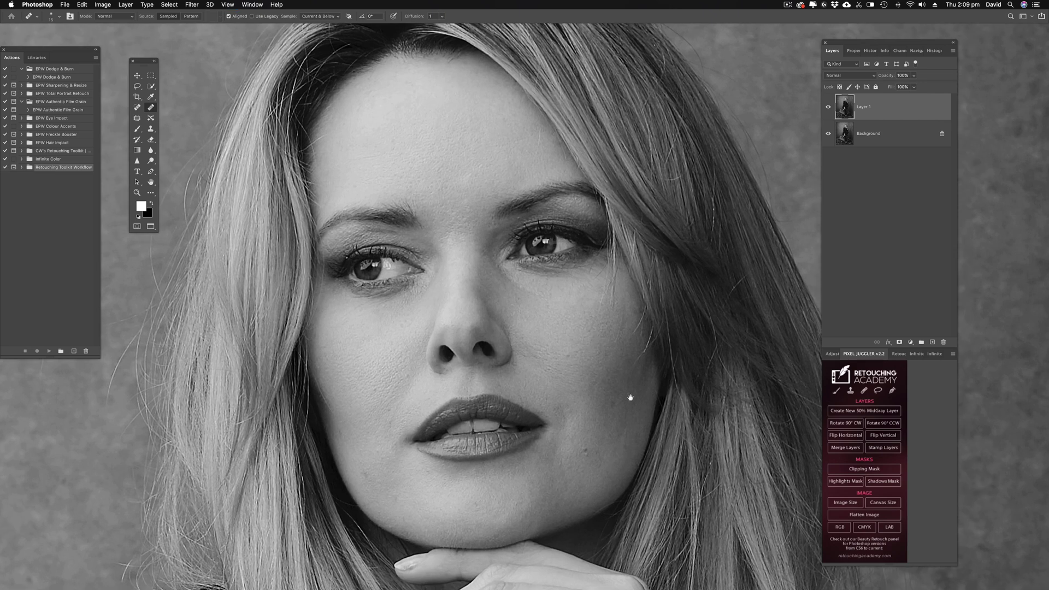
Step: Heal the small blemishes on the cheek and jaw with a smaller Healing Brush
{"action": "left_click_drag", "start_coordinate": [591, 393], "coordinate": [596, 281]}
{"action": "key", "text": "["}
{"action": "left_click", "coordinate": [395, 292]}
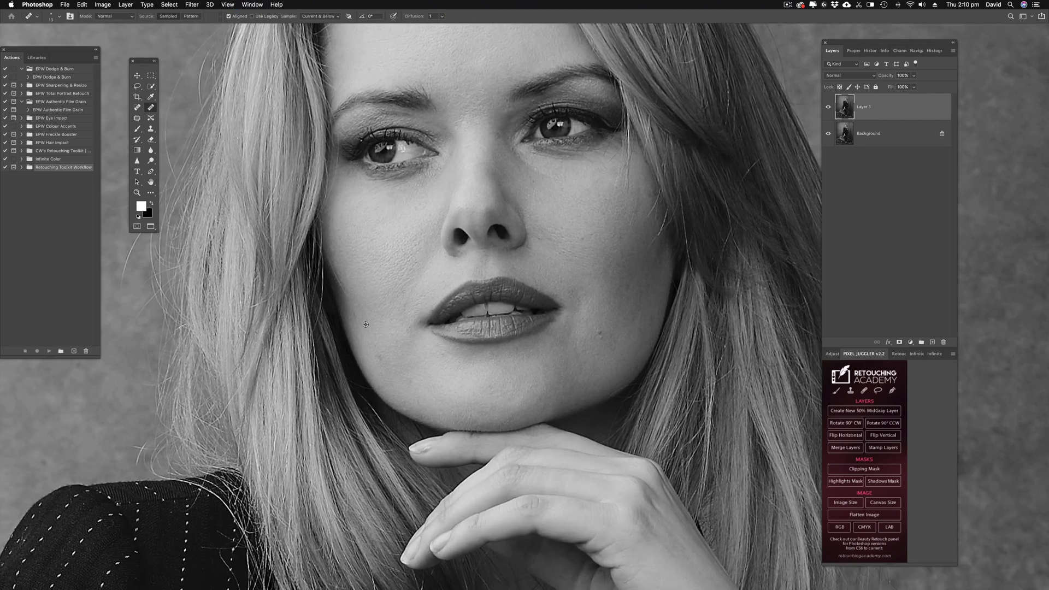
{"action": "left_click", "coordinate": [376, 353]}
{"action": "left_click_drag", "start_coordinate": [405, 380], "coordinate": [411, 380]}
Step: Compare the healed layer with the original by toggling its visibility, and merge it into the background
{"action": "left_click", "coordinate": [828, 107]}
{"action": "left_click", "coordinate": [829, 107]}
{"action": "key", "text": "BackSpace"}
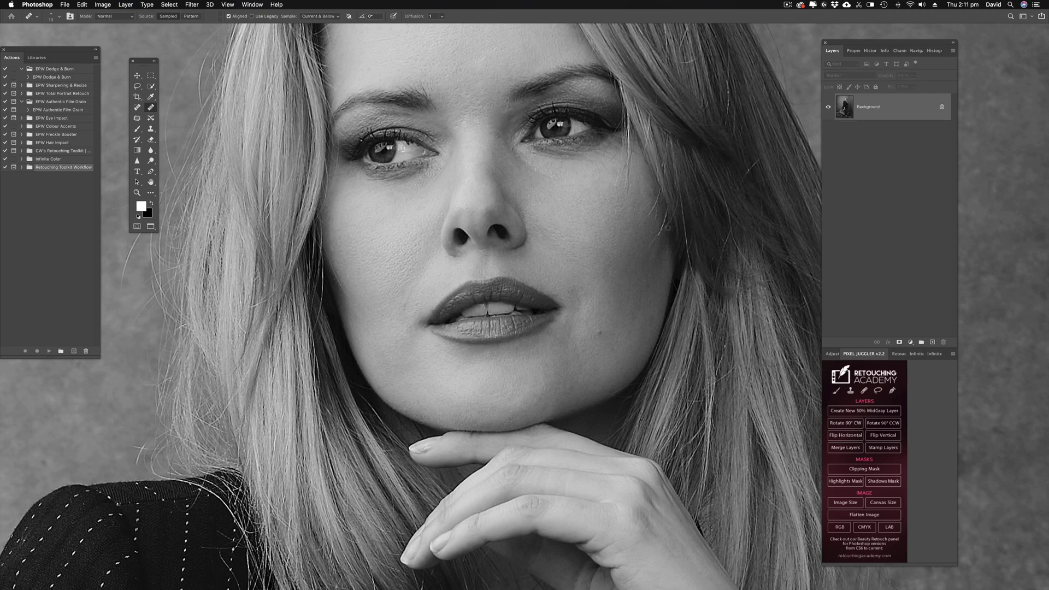
Step: Run the EPW Dodge & Burn action and set the brush to 100% opacity and 1% flow for the Dodge mask
{"action": "left_click", "coordinate": [55, 77]}
{"action": "left_click", "coordinate": [50, 351]}
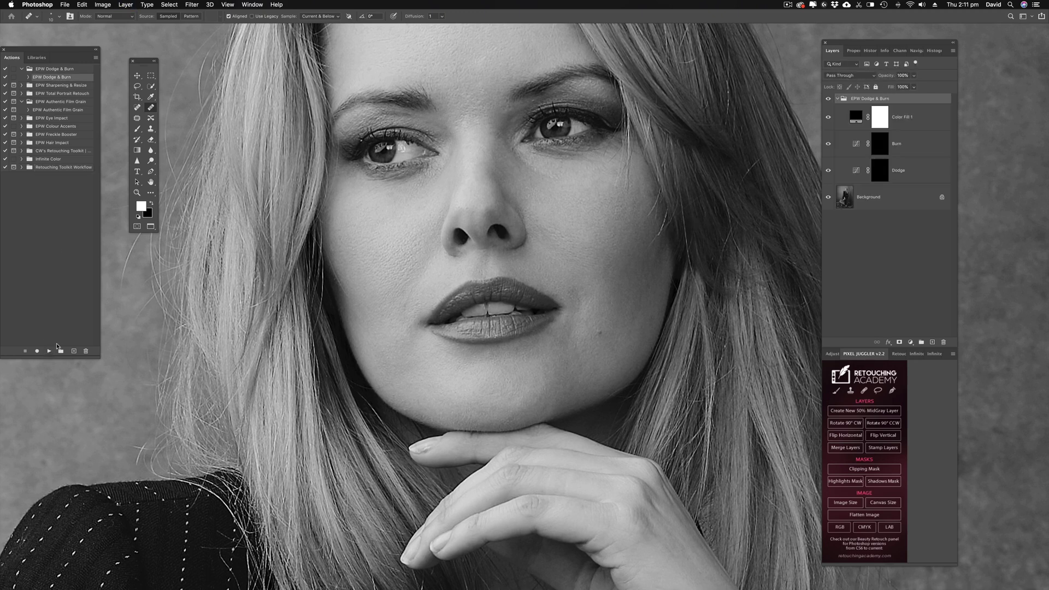
{"action": "left_click", "coordinate": [187, 17]}
{"action": "mouse_move", "coordinate": [187, 26]}
{"action": "left_mouse_down"}
{"action": "mouse_move", "coordinate": [226, 27]}
{"action": "mouse_move", "coordinate": [199, 30]}
{"action": "left_mouse_up"}
{"action": "left_click", "coordinate": [238, 16]}
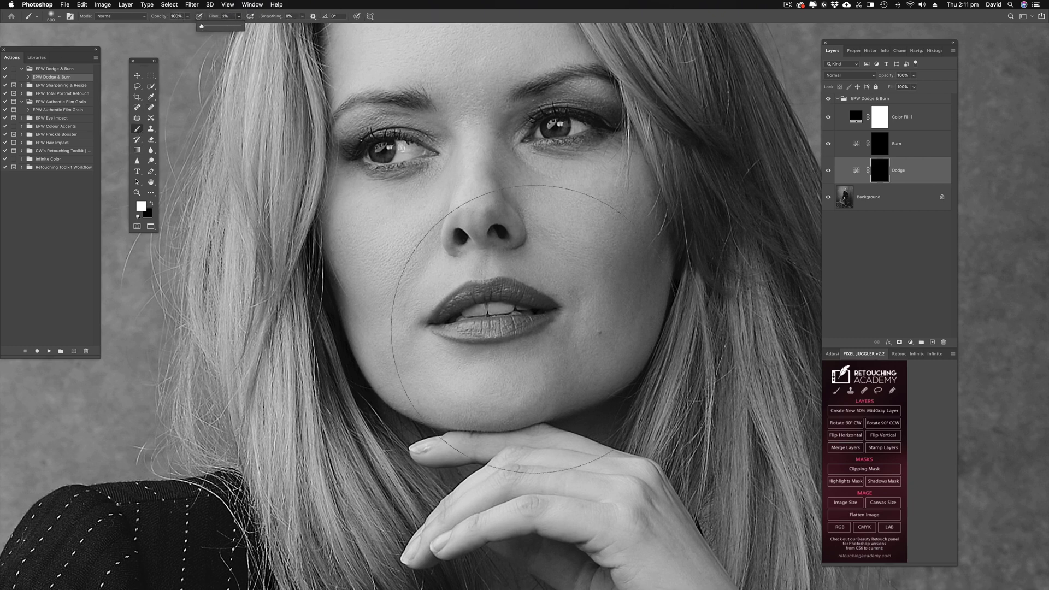
Step: Shrink the brush to a small size for dodging the skin on the face
{"action": "left_click", "coordinate": [519, 323]}
{"action": "key", "text": "bracketleft"}
{"action": "key", "text": "bracketleft"}
{"action": "key", "text": "bracketleft"}
{"action": "key", "text": "bracketleft"}
{"action": "key", "text": "bracketleft"}
{"action": "key", "text": "bracketleft"}
{"action": "key", "text": "bracketleft"}
{"action": "key", "text": "bracketleft"}
{"action": "key", "text": "bracketleft"}
{"action": "key", "text": "bracketleft"}
{"action": "key", "text": "bracketleft"}
{"action": "key", "text": "bracketleft"}
{"action": "key", "text": "bracketleft"}
{"action": "key", "text": "bracketleft"}
{"action": "key", "text": "bracketleft"}
{"action": "key", "text": "bracketleft"}
{"action": "key", "text": "bracketleft"}
{"action": "key", "text": "bracketleft"}
{"action": "key", "text": "bracketleft"}
{"action": "left_click_drag", "start_coordinate": [548, 259], "coordinate": [561, 418]}
{"action": "key", "text": "bracketleft"}
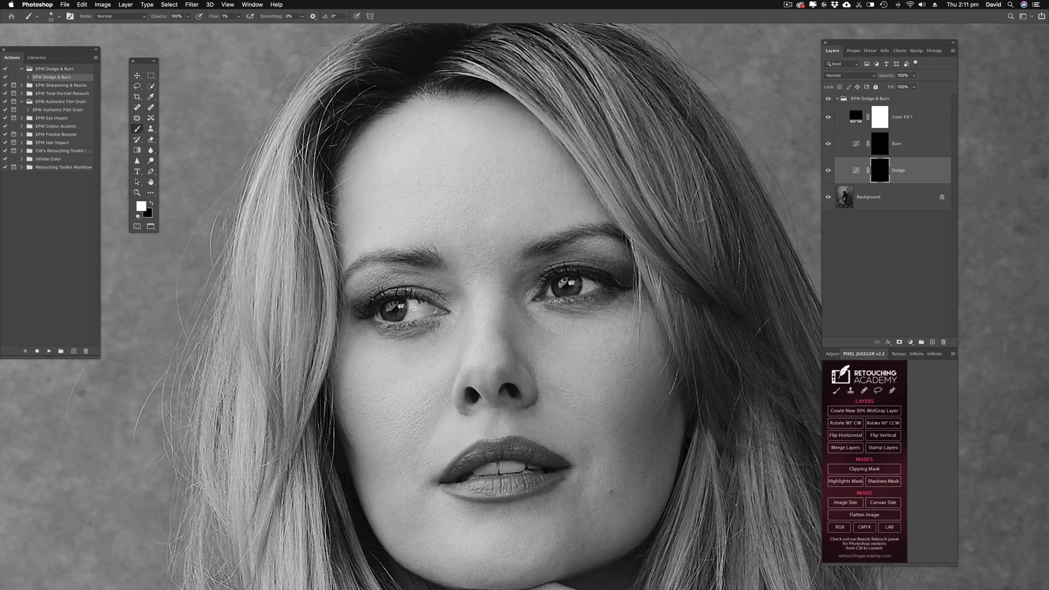
{"action": "scroll", "coordinate": [453, 239], "scroll_direction": "down", "scroll_amount": 3}
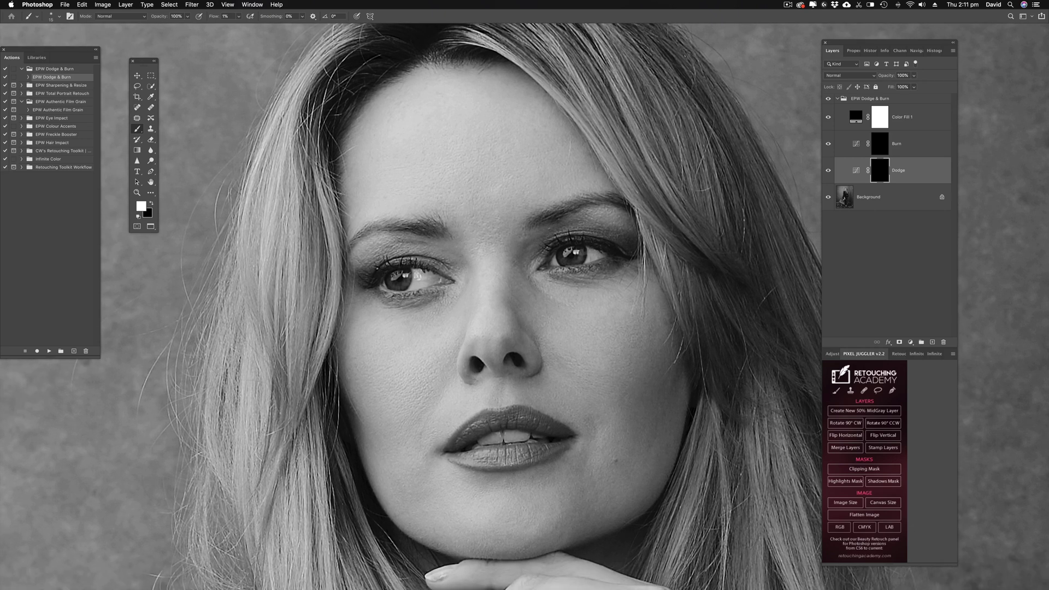
Step: Rotate the canvas so the face lies sideways for brushing on the Dodge mask
{"action": "key", "text": "r"}
{"action": "left_click_drag", "start_coordinate": [395, 163], "coordinate": [446, 222]}
{"action": "scroll", "coordinate": [446, 221], "scroll_direction": "down", "scroll_amount": 5}
{"action": "key", "text": "b"}
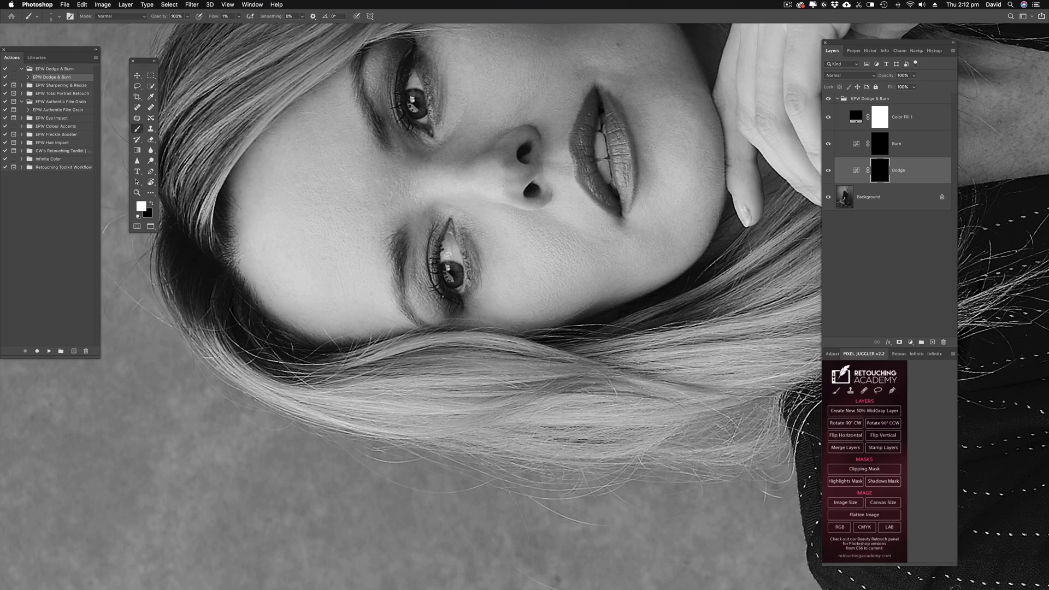
Step: Reset the canvas rotation, dodge the uneven skin on the face on the Dodge mask, and check the result at overview size
{"action": "key", "text": "Escape"}
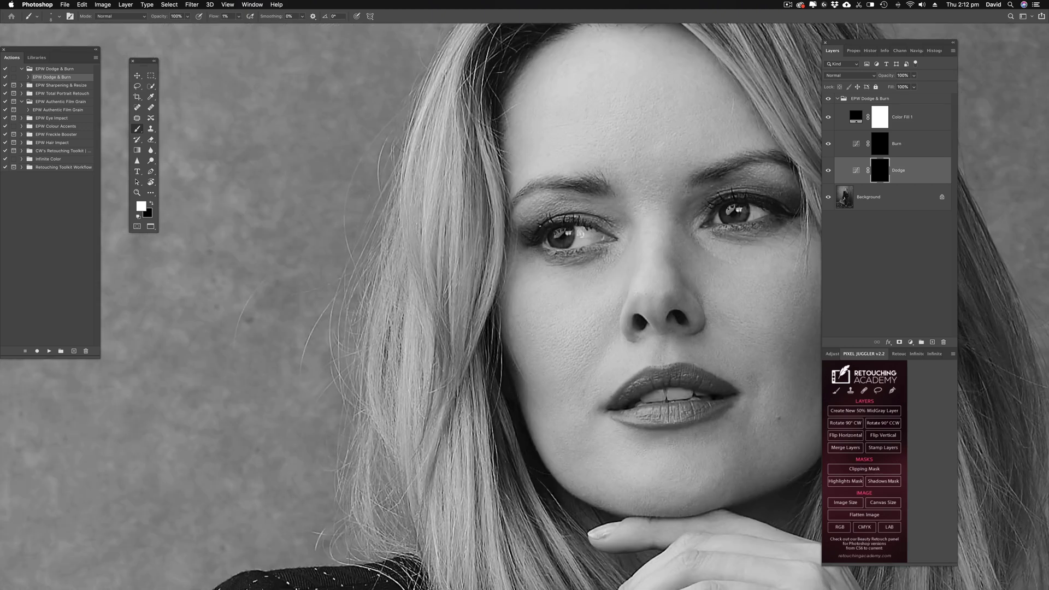
{"action": "scroll", "coordinate": [527, 312], "scroll_direction": "right", "scroll_amount": 3}
{"action": "scroll", "coordinate": [526, 313], "scroll_direction": "up", "scroll_amount": 2}
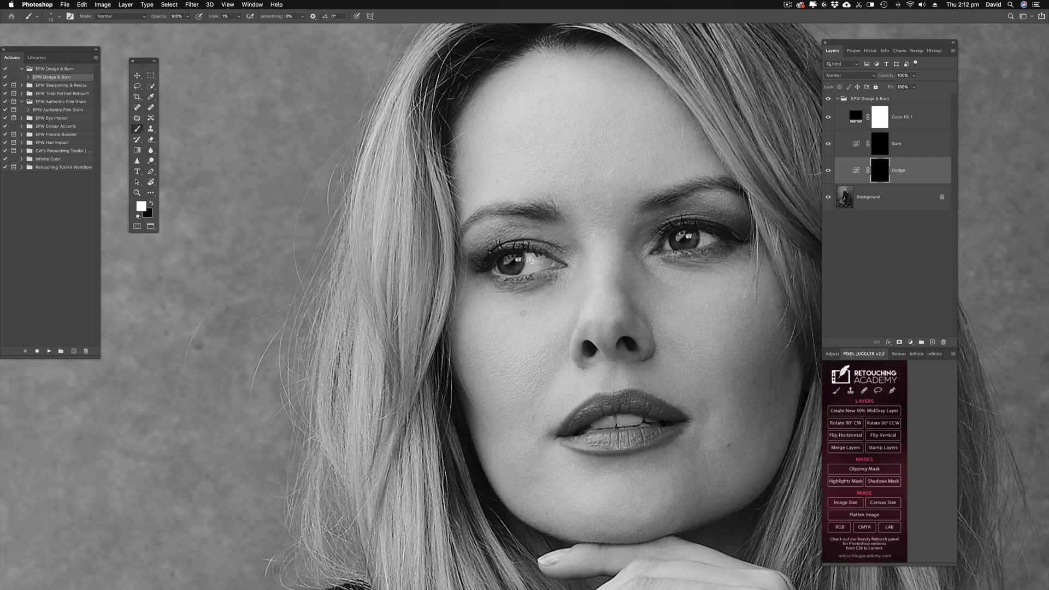
{"action": "scroll", "coordinate": [571, 339], "scroll_direction": "right", "scroll_amount": 10}
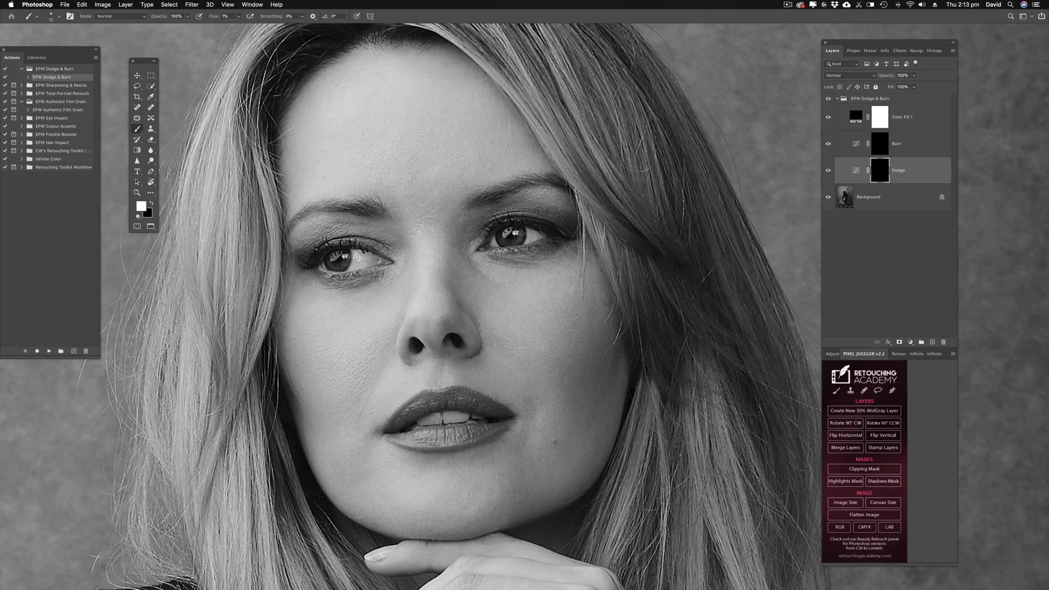
{"action": "left_click_drag", "start_coordinate": [513, 335], "coordinate": [449, 244]}
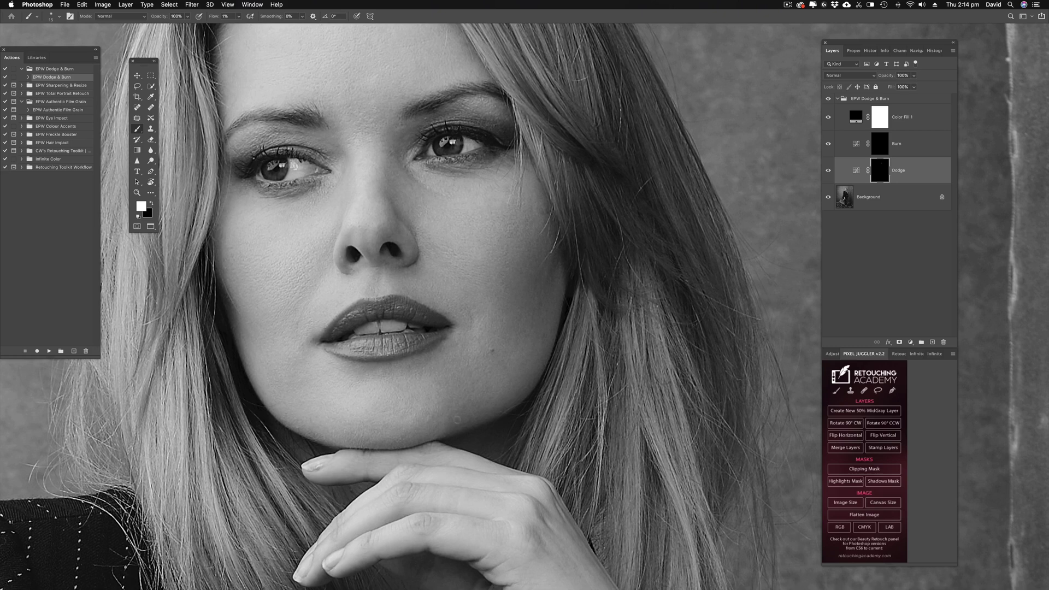
{"action": "key", "text": "super+0"}
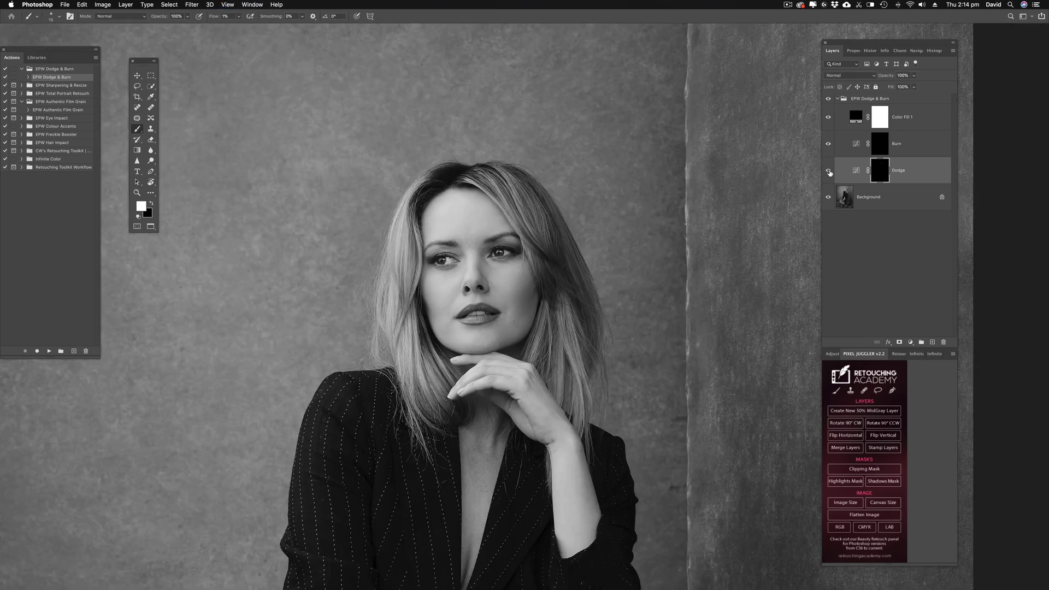
{"action": "key", "text": "super+1"}
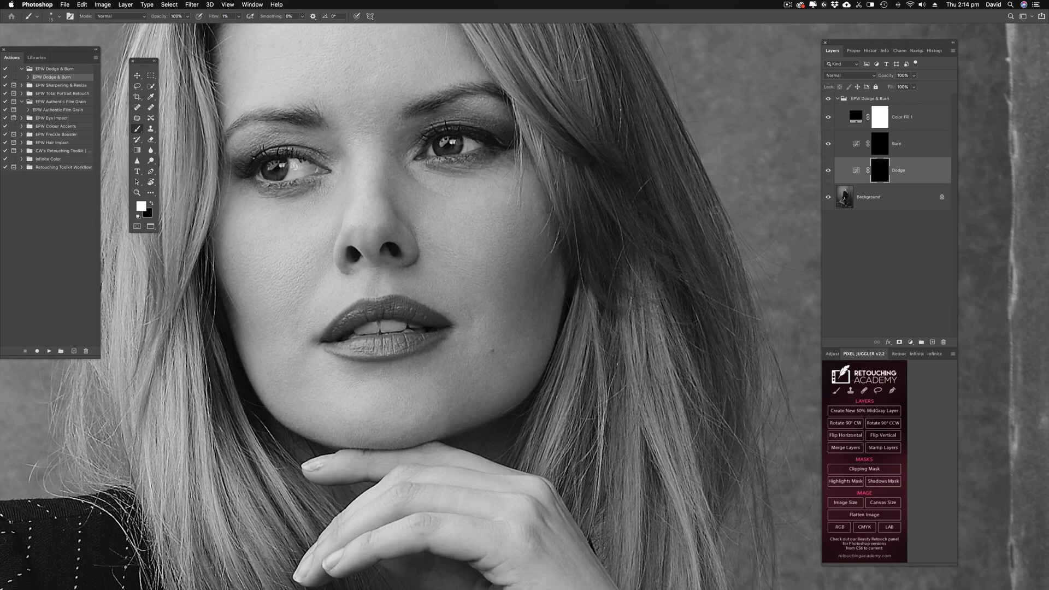
Step: Even out the facial skin with light brushing on the Burn mask and again on the Dodge mask
{"action": "left_click", "coordinate": [883, 145]}
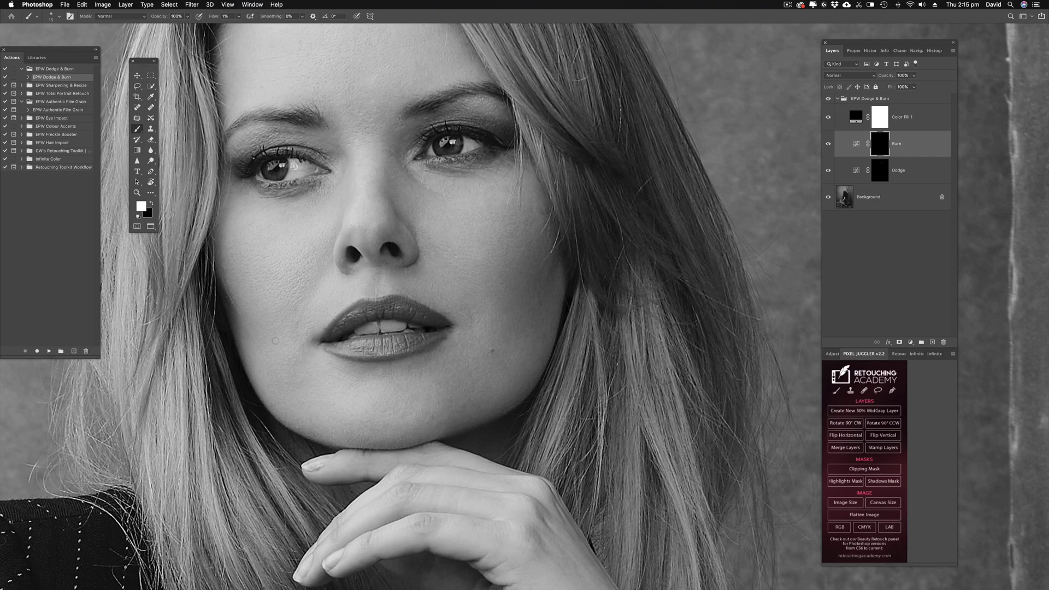
{"action": "left_click", "coordinate": [881, 178]}
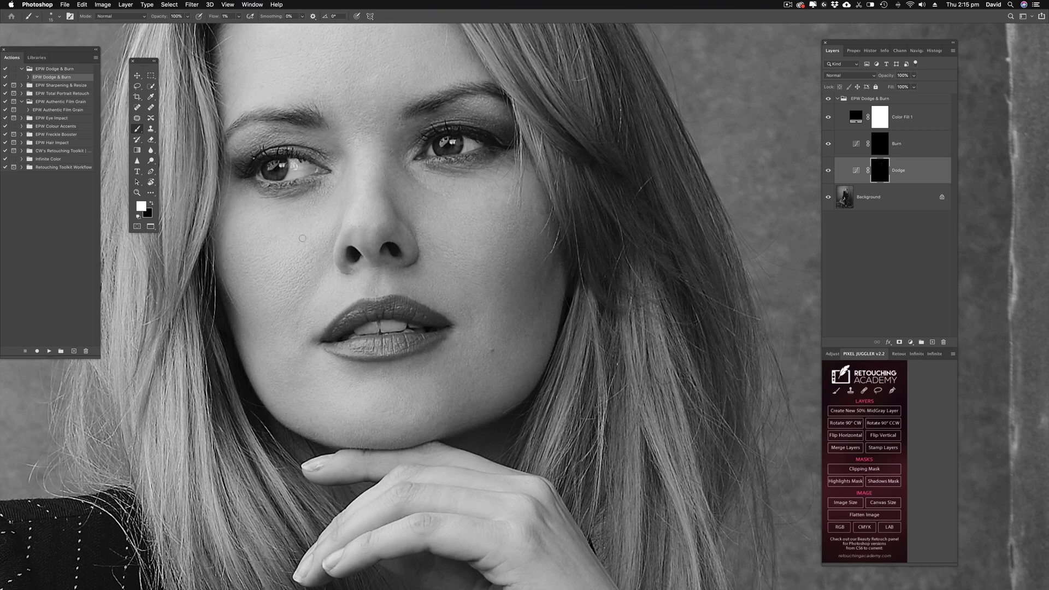
{"action": "key", "text": "super+0"}
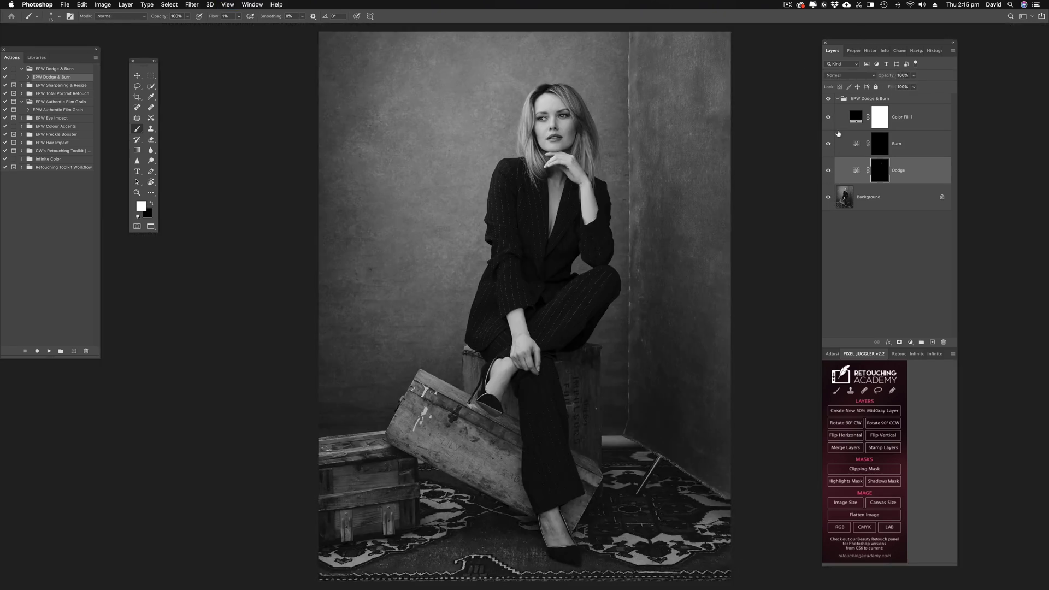
Step: Set the brush to 14% opacity and 100% flow for stronger dodging on the Dodge mask
{"action": "key", "text": "super+1"}
{"action": "left_click_drag", "start_coordinate": [592, 166], "coordinate": [475, 320]}
{"action": "left_click", "coordinate": [244, 4]}
{"action": "left_click", "coordinate": [557, 20]}
{"action": "left_click", "coordinate": [238, 16]}
{"action": "left_click_drag", "start_coordinate": [238, 27], "coordinate": [277, 27]}
{"action": "left_click", "coordinate": [188, 17]}
{"action": "left_click_drag", "start_coordinate": [187, 27], "coordinate": [155, 30]}
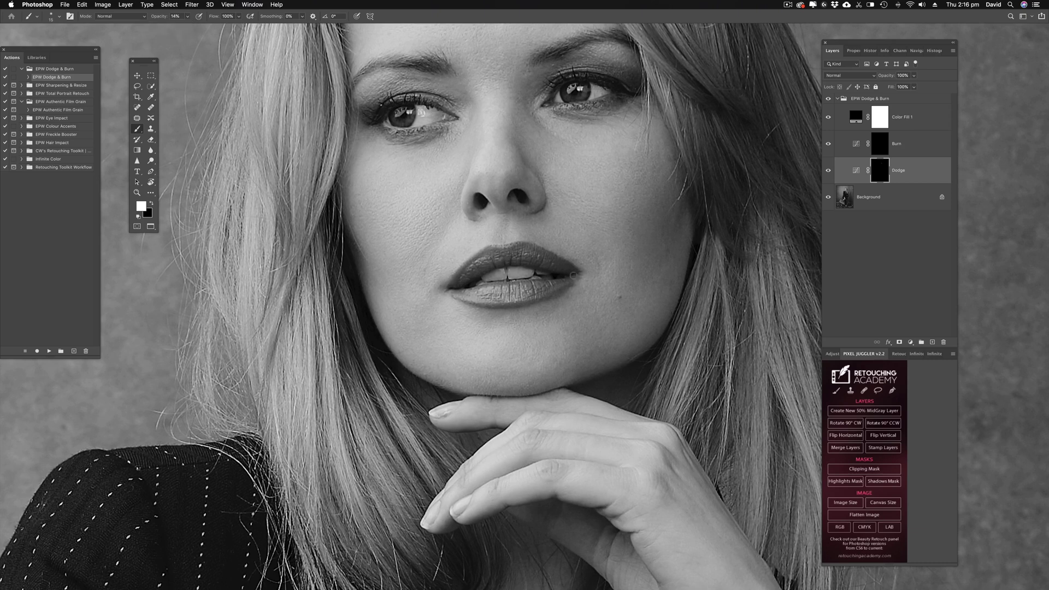
Step: Shrink the brush and dodge fine detail around the eyes on the Dodge mask
{"action": "key", "text": "super+plus"}
{"action": "left_click_drag", "start_coordinate": [385, 224], "coordinate": [408, 268]}
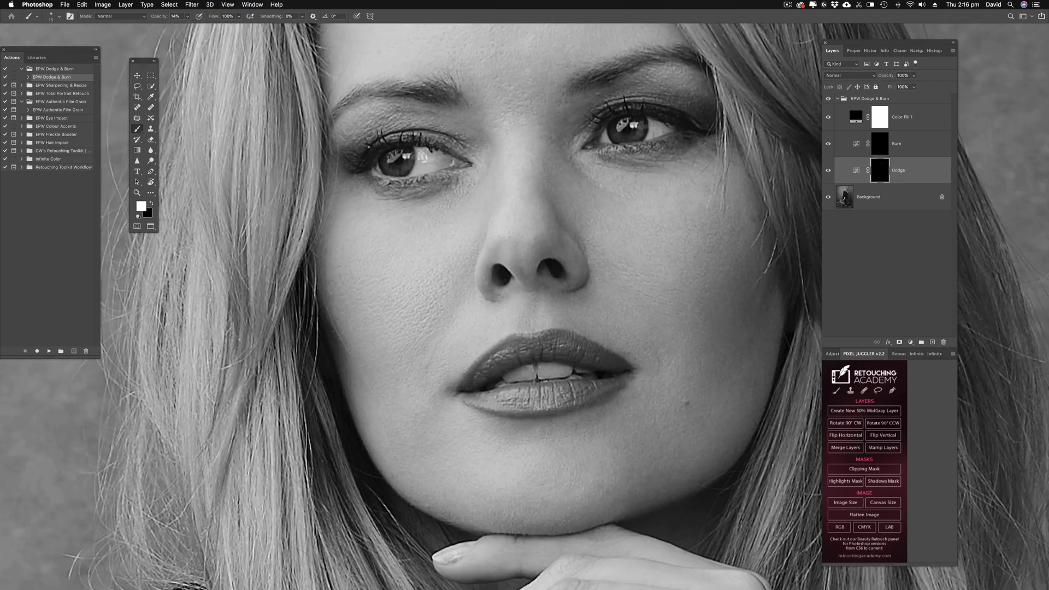
{"action": "key", "text": "bracketleft"}
{"action": "key", "text": "bracketleft"}
Step: Dodge broader areas of the portrait on the Dodge mask with a larger brush at 20% opacity
{"action": "key", "text": "super+minus"}
{"action": "key", "text": "super+minus"}
{"action": "key", "text": "super+minus"}
{"action": "key", "text": "super+minus"}
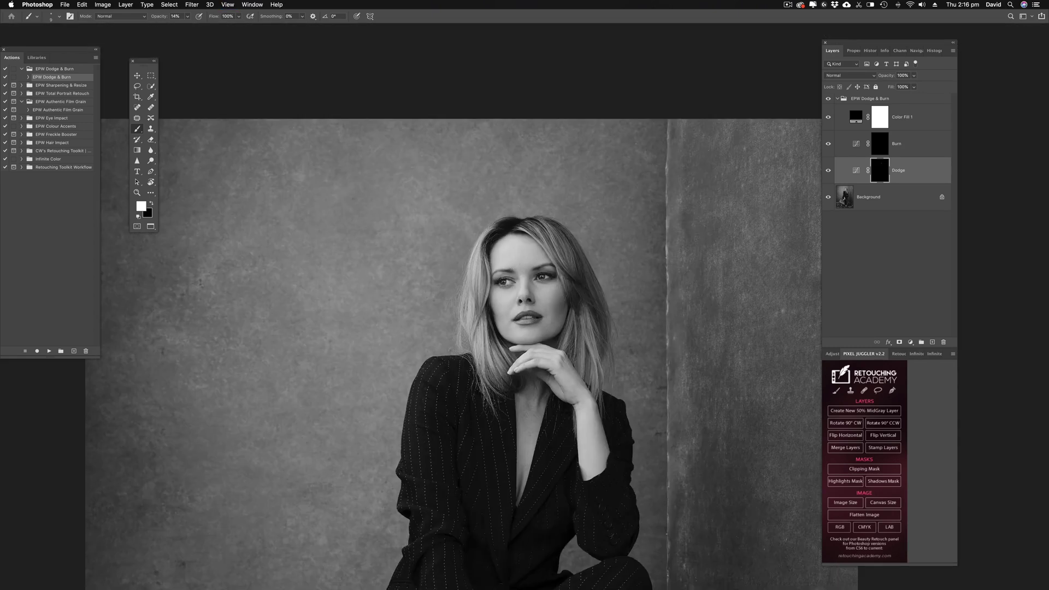
{"action": "key", "text": "bracketright"}
{"action": "key", "text": "bracketright"}
{"action": "key", "text": "bracketright"}
{"action": "key", "text": "bracketright"}
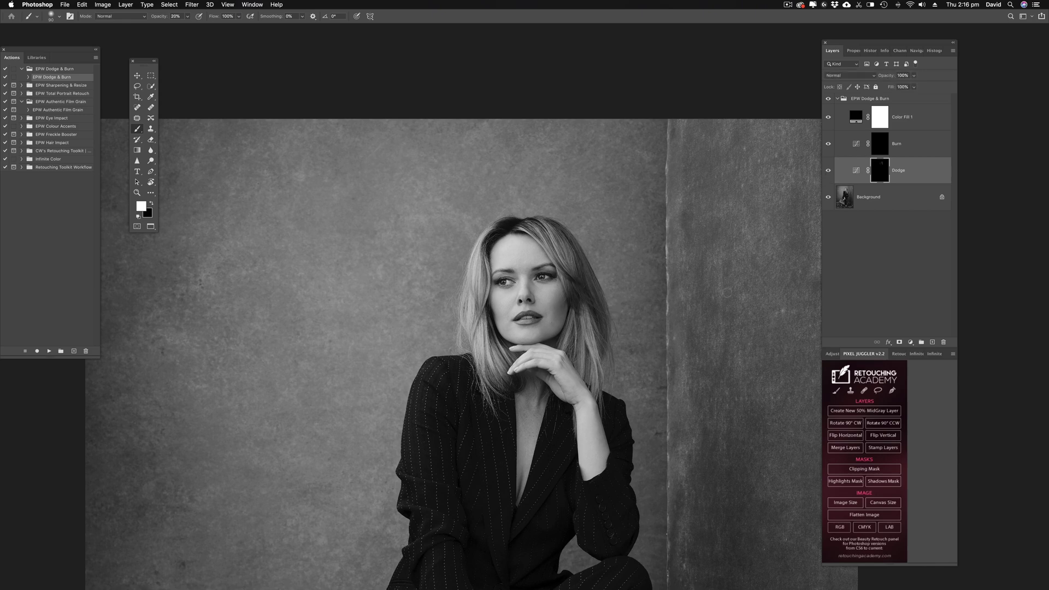
Step: Switch to the Burn mask for broad burning, hide the Color Fill 1 layer, and flatten the image
{"action": "left_click", "coordinate": [881, 146]}
{"action": "mouse_move", "coordinate": [590, 452]}
{"action": "left_mouse_down"}
{"action": "mouse_move", "coordinate": [576, 378]}
{"action": "mouse_move", "coordinate": [562, 415]}
{"action": "left_mouse_up"}
{"action": "left_click", "coordinate": [829, 117]}
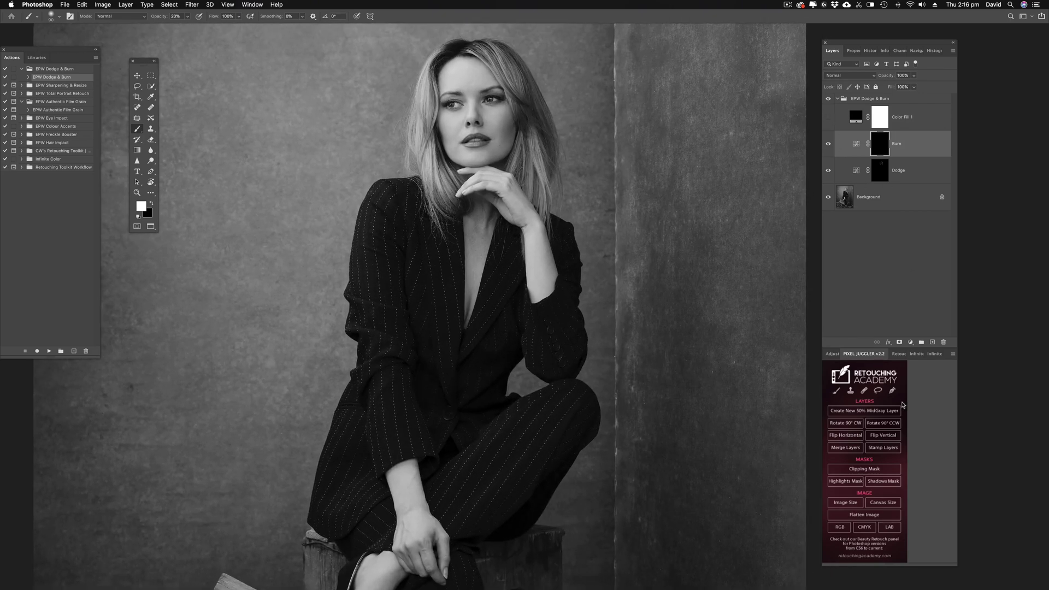
{"action": "left_click", "coordinate": [871, 516]}
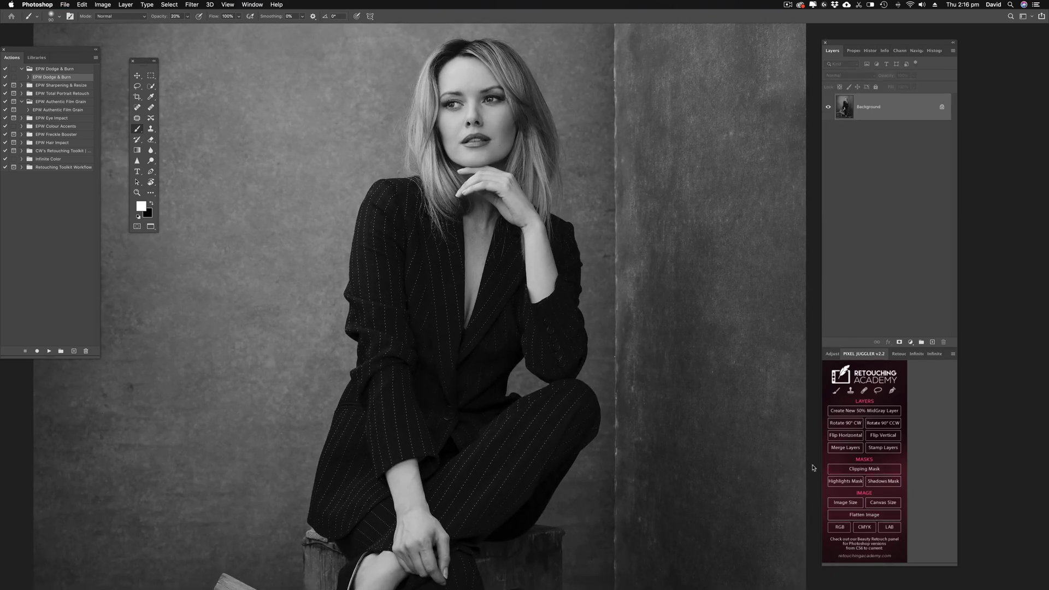
Step: Duplicate the background layer and get the Healing Brush ready at a small size over the jacket
{"action": "key", "text": "super+j"}
{"action": "key", "text": "super+1"}
{"action": "mouse_move", "coordinate": [602, 283]}
{"action": "left_mouse_down"}
{"action": "mouse_move", "coordinate": [551, 385]}
{"action": "mouse_move", "coordinate": [606, 347]}
{"action": "left_mouse_up"}
{"action": "key", "text": "bracketleft"}
{"action": "key", "text": "bracketleft"}
{"action": "key", "text": "bracketleft"}
{"action": "key", "text": "bracketleft"}
{"action": "key", "text": "bracketleft"}
{"action": "key", "text": "bracketleft"}
{"action": "key", "text": "bracketleft"}
{"action": "key", "text": "bracketleft"}
{"action": "key", "text": "bracketleft"}
{"action": "key", "text": "bracketleft"}
{"action": "key", "text": "bracketleft"}
{"action": "left_click", "coordinate": [151, 107]}
Step: Heal the stray lint specks on the jacket front around the neckline, sampling clean fabric nearby
{"action": "left_click", "coordinate": [572, 234], "text": "alt"}
{"action": "left_click_drag", "start_coordinate": [566, 220], "coordinate": [569, 189]}
{"action": "key", "text": "bracketleft"}
{"action": "key", "text": "bracketleft"}
{"action": "key", "text": "bracketleft"}
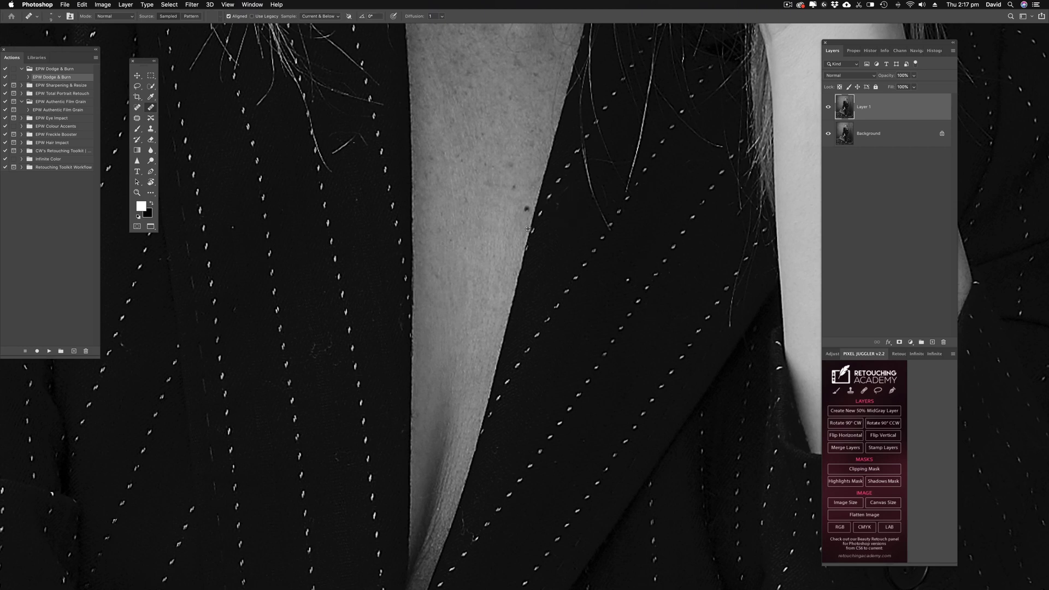
{"action": "left_click", "coordinate": [631, 265], "text": "alt"}
{"action": "left_click", "coordinate": [628, 280]}
{"action": "mouse_move", "coordinate": [583, 434]}
{"action": "left_mouse_down"}
{"action": "mouse_move", "coordinate": [532, 386]}
{"action": "mouse_move", "coordinate": [467, 421]}
{"action": "mouse_move", "coordinate": [514, 343]}
{"action": "mouse_move", "coordinate": [563, 400]}
{"action": "mouse_move", "coordinate": [552, 426]}
{"action": "mouse_move", "coordinate": [510, 453]}
{"action": "left_mouse_up"}
Step: Heal the lint and loose threads between the pinstripes on the jacket's upper sleeve
{"action": "left_click", "coordinate": [355, 156], "text": "alt"}
{"action": "left_click_drag", "start_coordinate": [350, 173], "coordinate": [338, 178]}
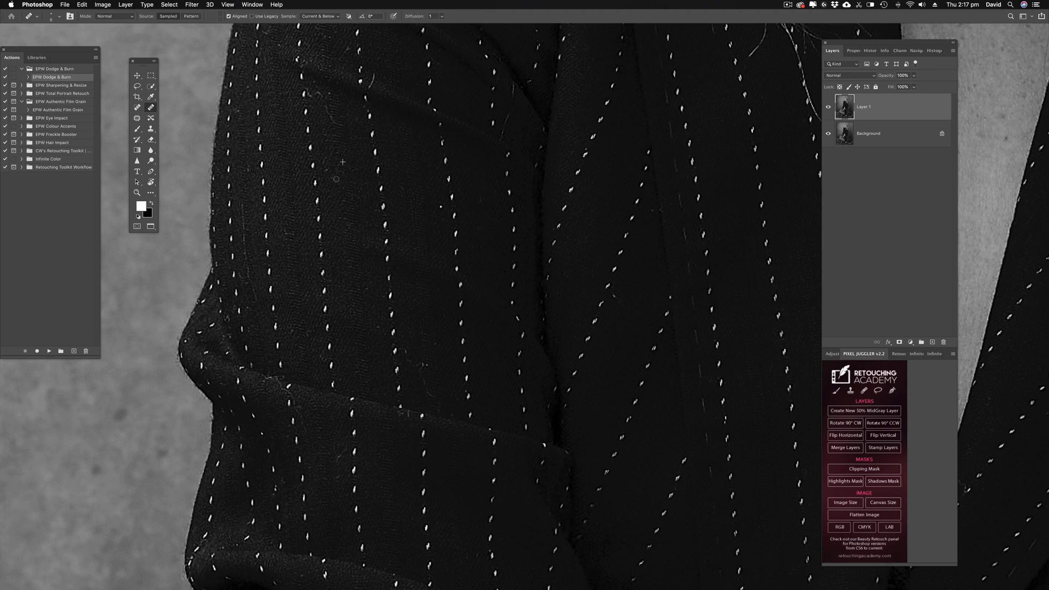
{"action": "left_click_drag", "start_coordinate": [372, 75], "coordinate": [371, 89]}
{"action": "left_click_drag", "start_coordinate": [515, 90], "coordinate": [502, 140]}
{"action": "left_click_drag", "start_coordinate": [387, 435], "coordinate": [418, 373]}
{"action": "left_click_drag", "start_coordinate": [358, 288], "coordinate": [362, 286]}
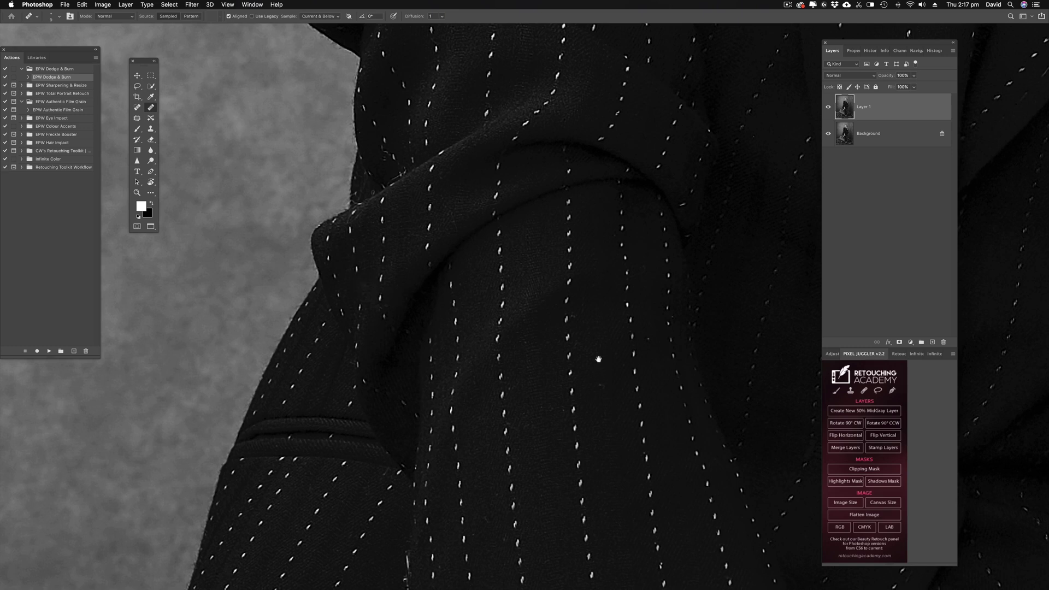
Step: Heal the lint and stray fibres on the lower sleeve and the side of the jacket
{"action": "left_click_drag", "start_coordinate": [604, 363], "coordinate": [520, 164]}
{"action": "left_click_drag", "start_coordinate": [526, 420], "coordinate": [509, 424]}
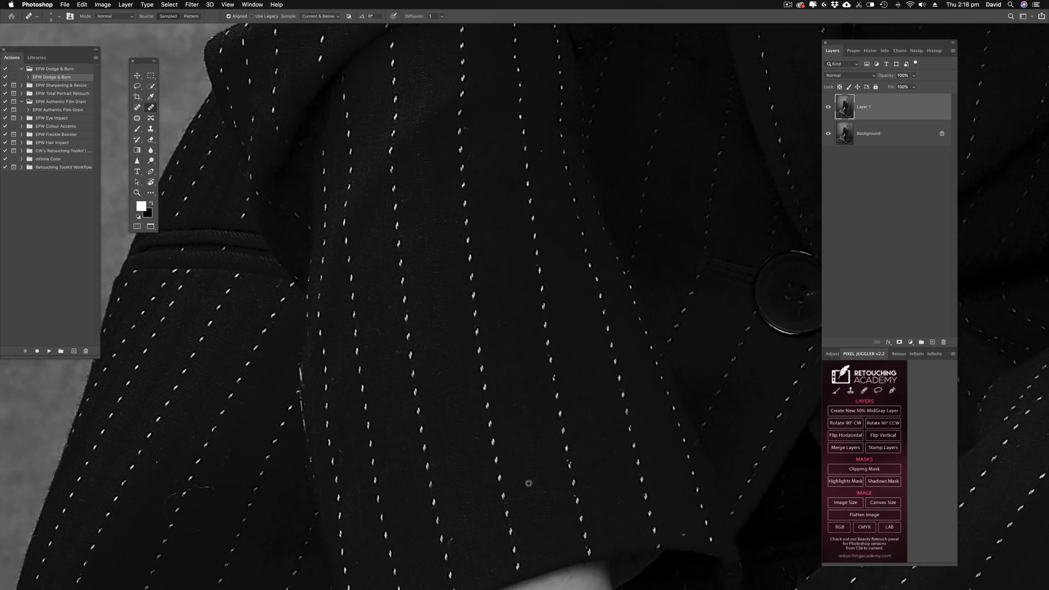
{"action": "left_click_drag", "start_coordinate": [468, 519], "coordinate": [451, 546]}
{"action": "mouse_move", "coordinate": [214, 489]}
{"action": "left_mouse_down"}
{"action": "mouse_move", "coordinate": [171, 485]}
{"action": "mouse_move", "coordinate": [166, 513]}
{"action": "left_mouse_up"}
Step: Heal the specks between the pinstripes along the trouser leg down to its hem
{"action": "left_click_drag", "start_coordinate": [650, 381], "coordinate": [170, 391]}
{"action": "left_click_drag", "start_coordinate": [765, 415], "coordinate": [377, 367]}
{"action": "left_click_drag", "start_coordinate": [350, 148], "coordinate": [344, 341]}
{"action": "mouse_move", "coordinate": [533, 207]}
{"action": "left_mouse_down"}
{"action": "mouse_move", "coordinate": [593, 466]}
{"action": "mouse_move", "coordinate": [546, 417]}
{"action": "mouse_move", "coordinate": [385, 471]}
{"action": "mouse_move", "coordinate": [333, 394]}
{"action": "mouse_move", "coordinate": [502, 312]}
{"action": "mouse_move", "coordinate": [546, 335]}
{"action": "mouse_move", "coordinate": [468, 213]}
{"action": "mouse_move", "coordinate": [396, 265]}
{"action": "mouse_move", "coordinate": [595, 262]}
{"action": "mouse_move", "coordinate": [389, 389]}
{"action": "left_mouse_up"}
{"action": "left_click", "coordinate": [389, 389], "text": "alt"}
{"action": "left_click", "coordinate": [370, 388]}
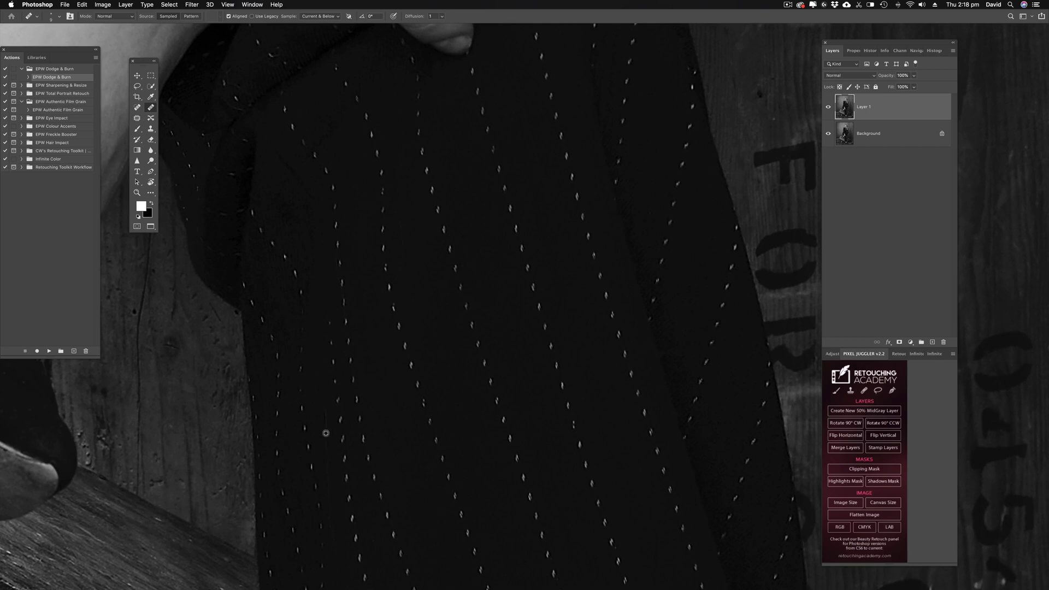
{"action": "left_click", "coordinate": [326, 439]}
{"action": "mouse_move", "coordinate": [649, 452]}
{"action": "left_mouse_down"}
{"action": "mouse_move", "coordinate": [518, 474]}
{"action": "mouse_move", "coordinate": [534, 396]}
{"action": "mouse_move", "coordinate": [398, 225]}
{"action": "left_mouse_up"}
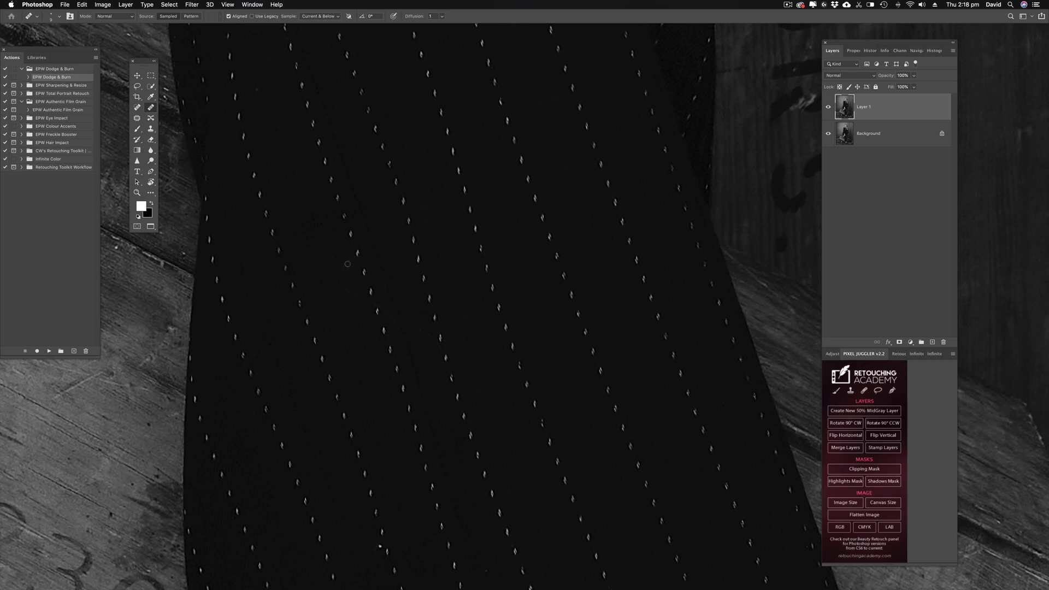
{"action": "mouse_move", "coordinate": [430, 327]}
{"action": "left_mouse_down"}
{"action": "mouse_move", "coordinate": [525, 400]}
{"action": "mouse_move", "coordinate": [558, 282]}
{"action": "left_mouse_up"}
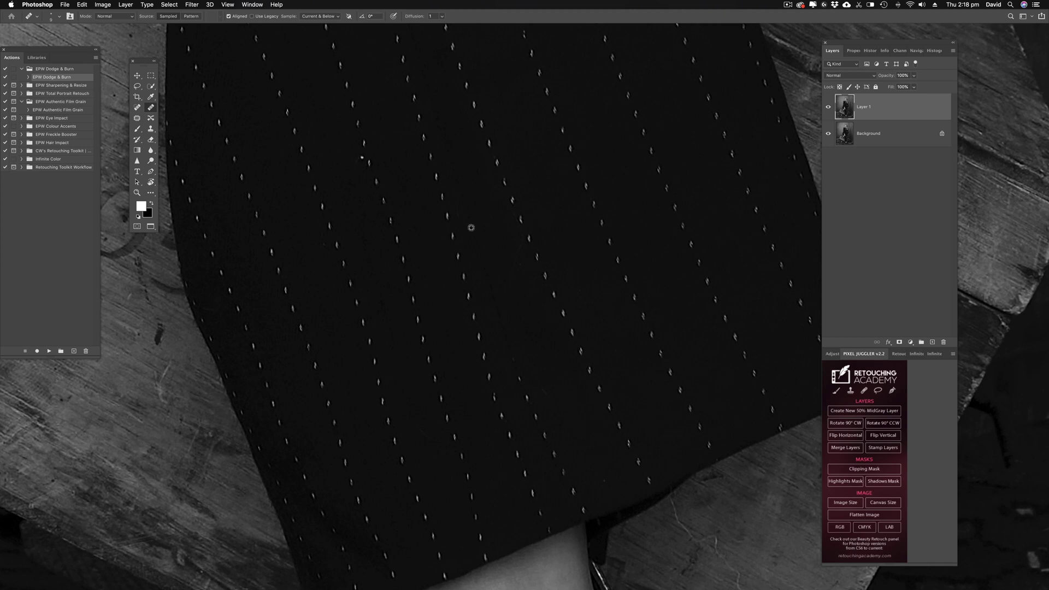
{"action": "left_click", "coordinate": [520, 220]}
{"action": "key", "text": "h"}
{"action": "left_click_drag", "start_coordinate": [732, 317], "coordinate": [476, 437]}
{"action": "left_click_drag", "start_coordinate": [454, 272], "coordinate": [618, 356]}
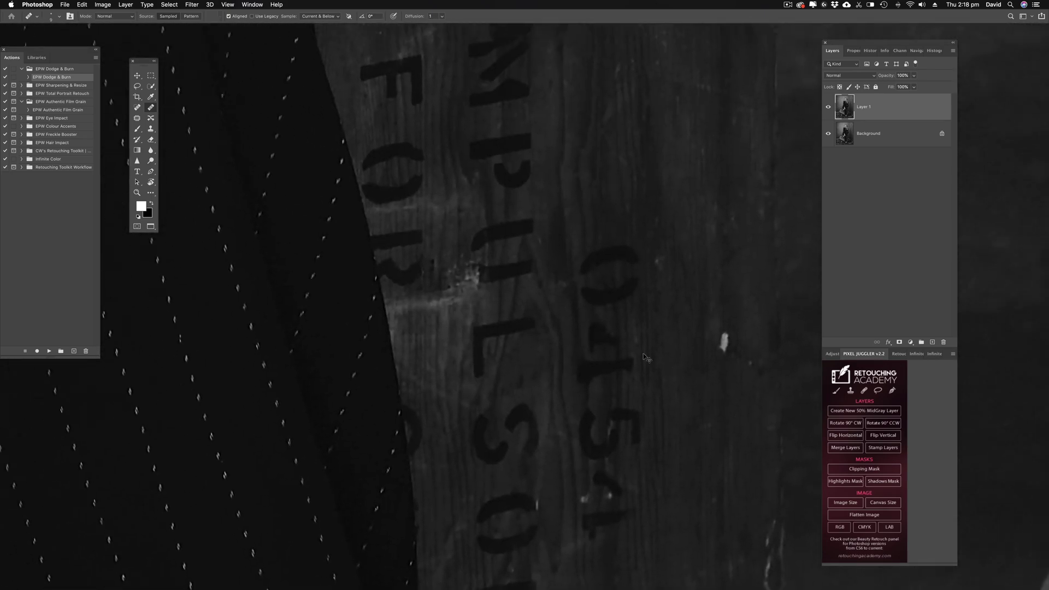
Step: Enlarge the Healing Brush slightly and heal the blemishes around the jacket's open neckline
{"action": "key", "text": "super+minus"}
{"action": "key", "text": "h"}
{"action": "left_click_drag", "start_coordinate": [444, 337], "coordinate": [450, 375]}
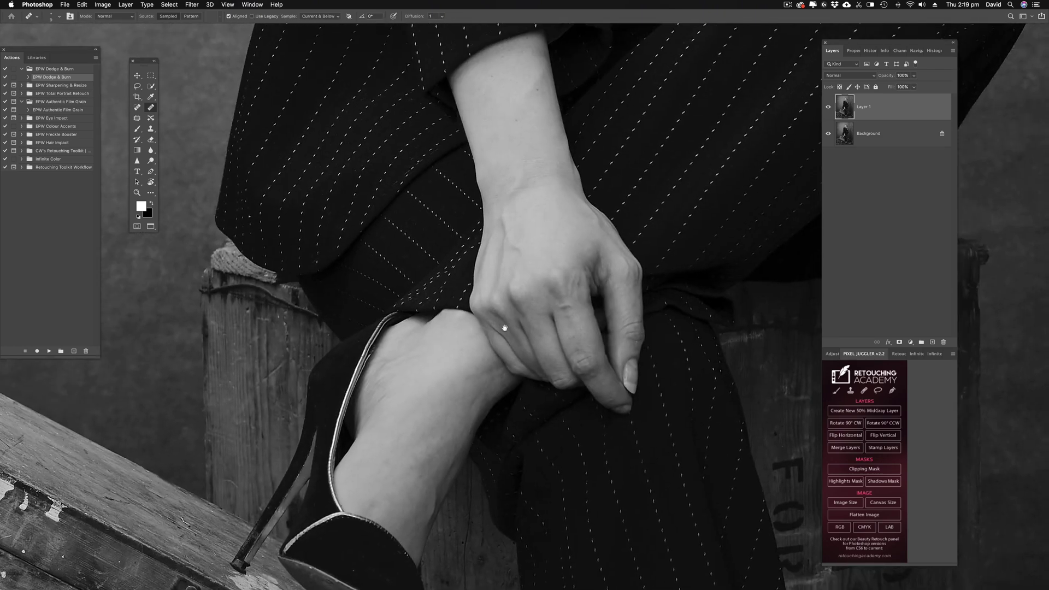
{"action": "left_click_drag", "start_coordinate": [616, 201], "coordinate": [506, 295]}
{"action": "left_click_drag", "start_coordinate": [424, 313], "coordinate": [379, 356]}
{"action": "left_click_drag", "start_coordinate": [523, 320], "coordinate": [565, 354]}
{"action": "left_click_drag", "start_coordinate": [430, 343], "coordinate": [468, 514]}
{"action": "left_click_drag", "start_coordinate": [525, 257], "coordinate": [382, 411]}
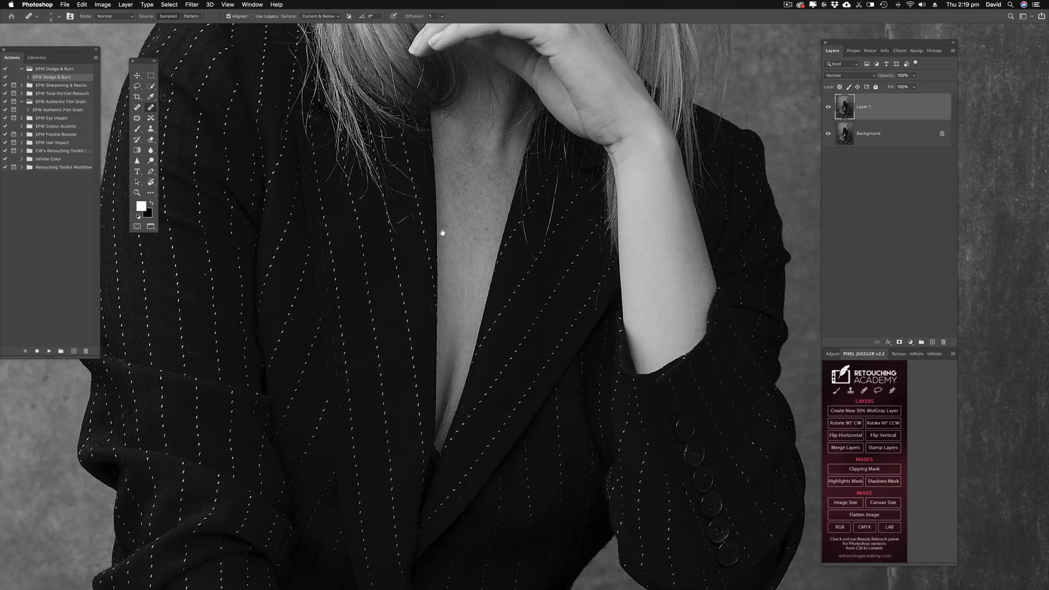
{"action": "key", "text": "bracketright"}
{"action": "key", "text": "bracketright"}
{"action": "left_click", "coordinate": [411, 228], "text": "alt"}
{"action": "left_click", "coordinate": [409, 218]}
{"action": "left_click", "coordinate": [402, 219]}
Step: Heal the marks on the wrist, the hand and the raised foot with a slightly larger Healing Brush
{"action": "scroll", "coordinate": [441, 340], "scroll_direction": "down", "scroll_amount": 10}
{"action": "key", "text": "super+plus"}
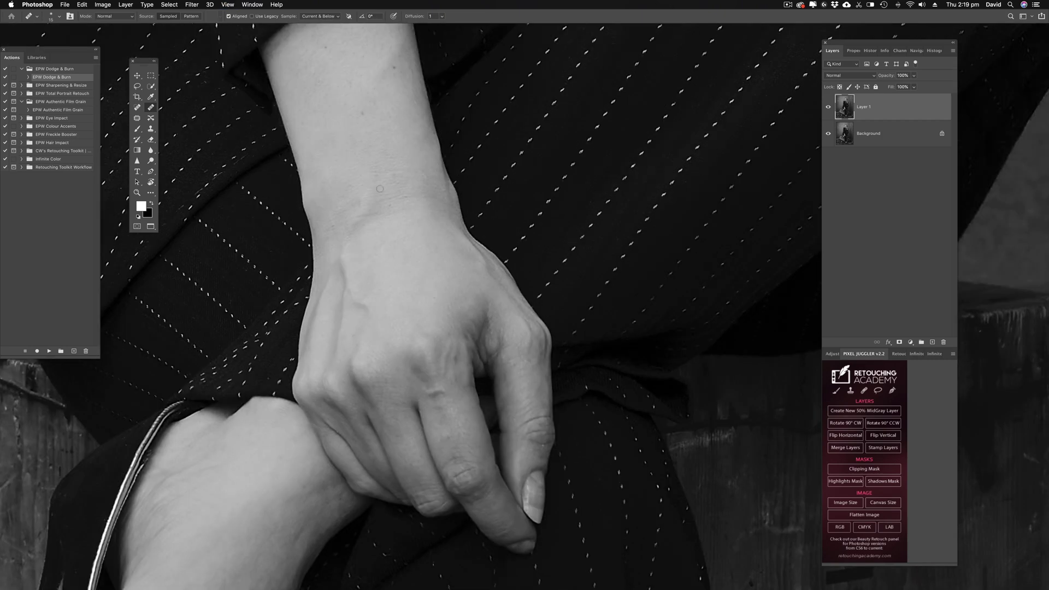
{"action": "key", "text": "]"}
{"action": "left_click_drag", "start_coordinate": [360, 529], "coordinate": [442, 291]}
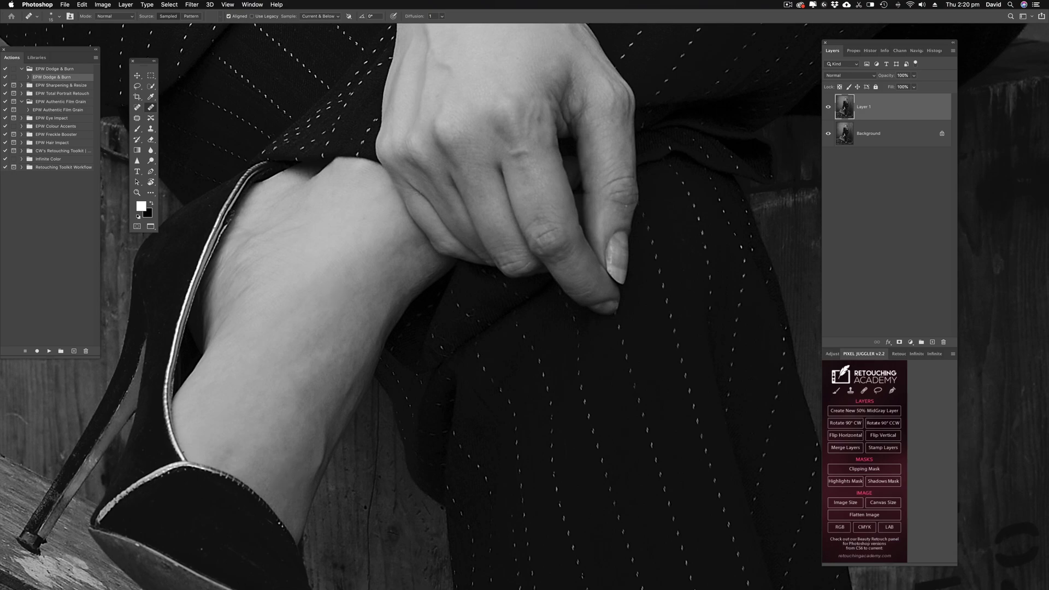
{"action": "left_click_drag", "start_coordinate": [493, 210], "coordinate": [419, 235]}
Step: Heal the blemishes on the lower foot between the trouser hem and the shoe, and flatten the image
{"action": "left_click_drag", "start_coordinate": [615, 530], "coordinate": [473, 382]}
{"action": "mouse_move", "coordinate": [473, 569]}
{"action": "left_mouse_down"}
{"action": "mouse_move", "coordinate": [433, 421]}
{"action": "mouse_move", "coordinate": [423, 287]}
{"action": "mouse_move", "coordinate": [531, 348]}
{"action": "left_mouse_up"}
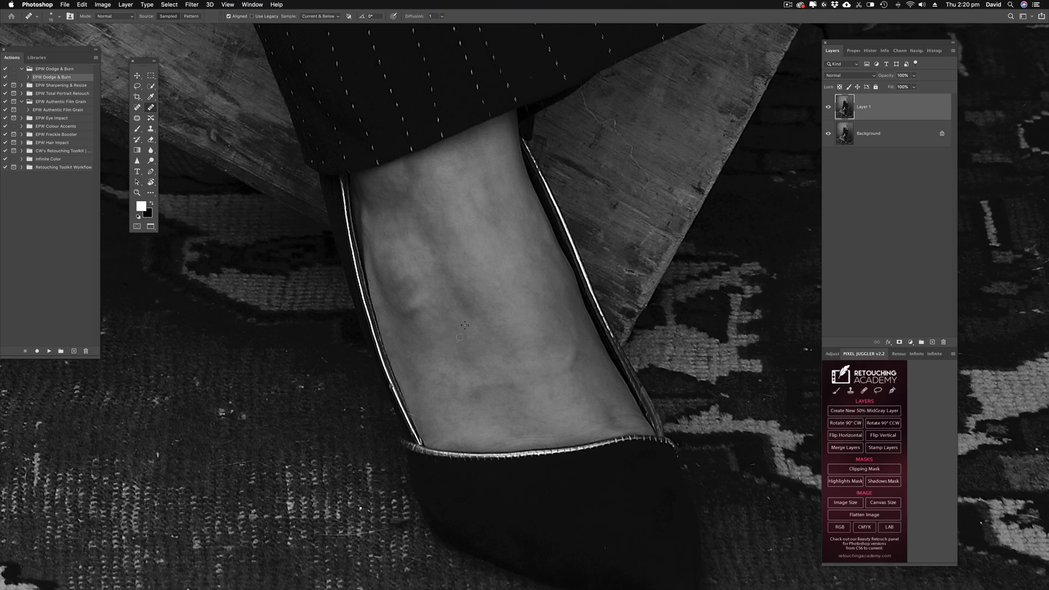
{"action": "left_click", "coordinate": [405, 191], "text": "alt"}
{"action": "left_click_drag", "start_coordinate": [416, 194], "coordinate": [417, 200]}
{"action": "left_click", "coordinate": [868, 514]}
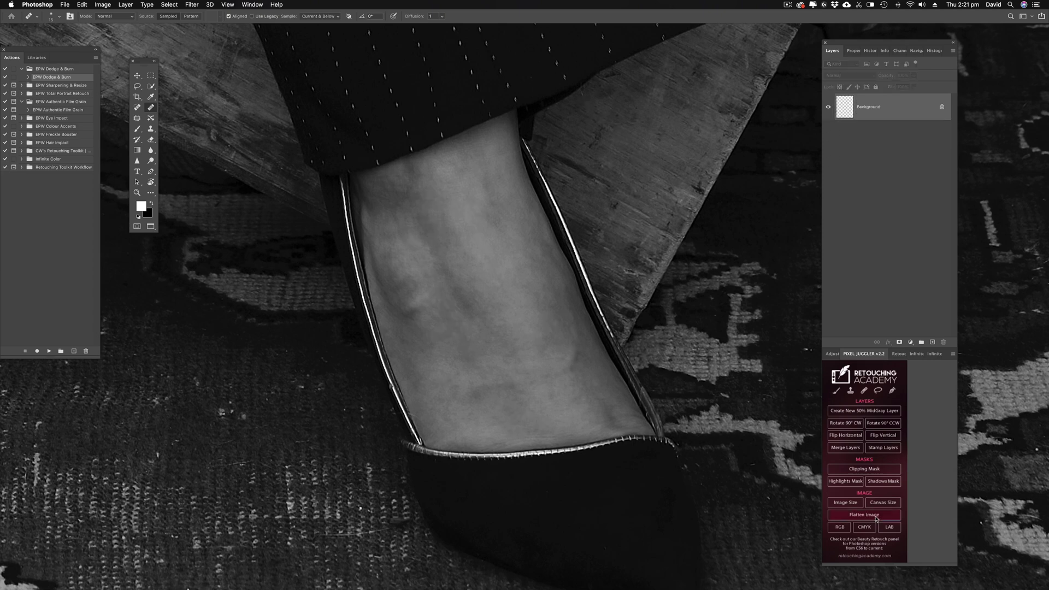
Step: Run the EPW Dodge & Burn action again and set the brush to 100% opacity and 1% flow
{"action": "left_click", "coordinate": [50, 351]}
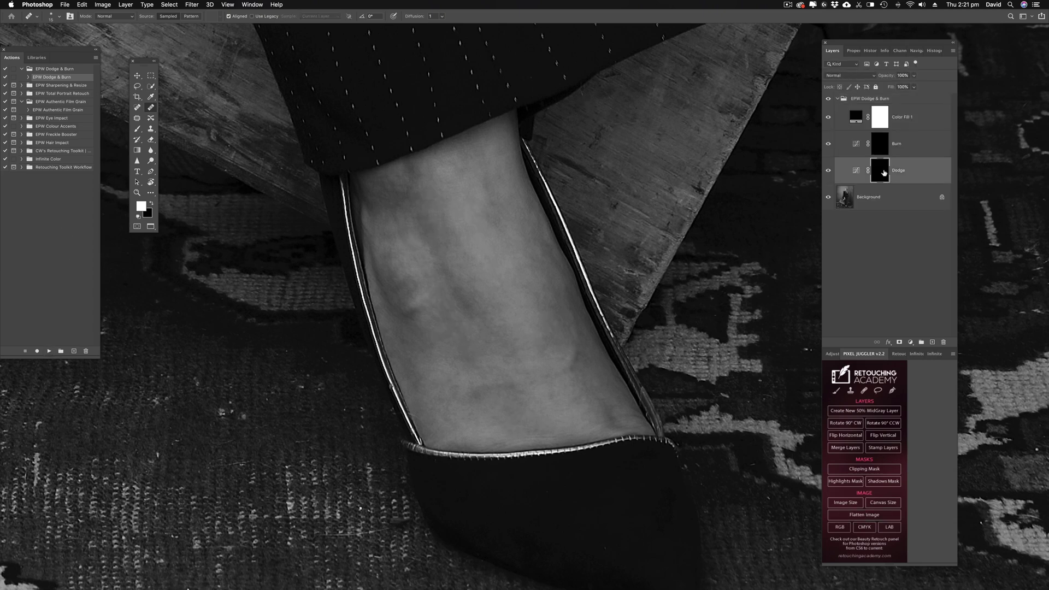
{"action": "left_click", "coordinate": [187, 17]}
{"action": "mouse_move", "coordinate": [210, 29]}
{"action": "left_mouse_down"}
{"action": "mouse_move", "coordinate": [224, 26]}
{"action": "mouse_move", "coordinate": [195, 27]}
{"action": "left_mouse_up"}
{"action": "left_click", "coordinate": [239, 16]}
{"action": "left_click", "coordinate": [448, 16]}
{"action": "key", "text": "j"}
{"action": "left_click", "coordinate": [387, 186]}
{"action": "left_click", "coordinate": [576, 191]}
{"action": "key", "text": "b"}
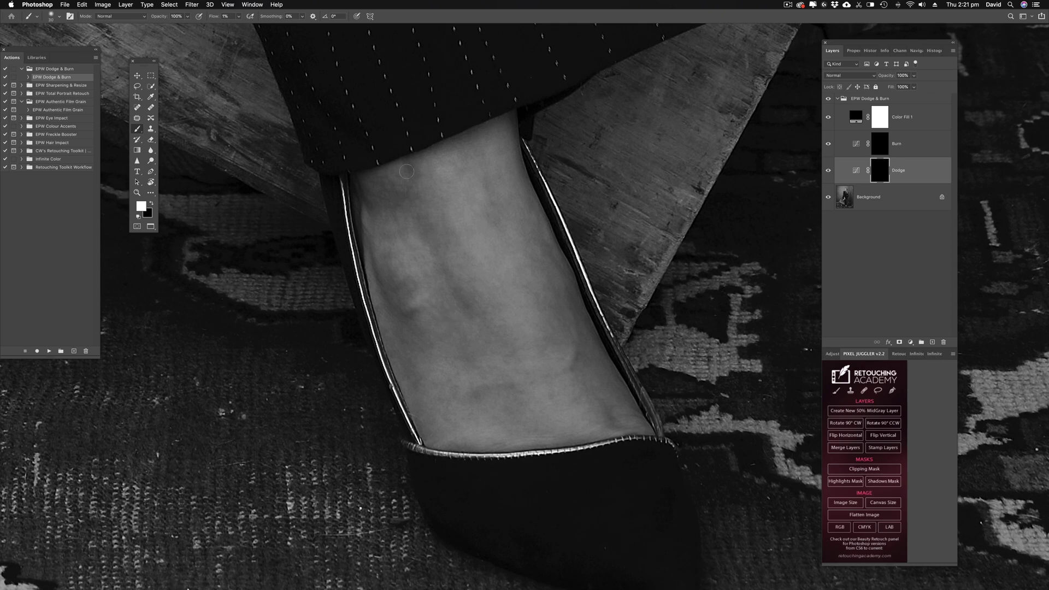
Step: Dodge the patchy skin on the lower foot with a smaller brush and compare by toggling the Dodge layer
{"action": "key", "text": "["}
{"action": "left_click", "coordinate": [828, 170]}
{"action": "left_click", "coordinate": [829, 171]}
{"action": "key", "text": "super+0"}
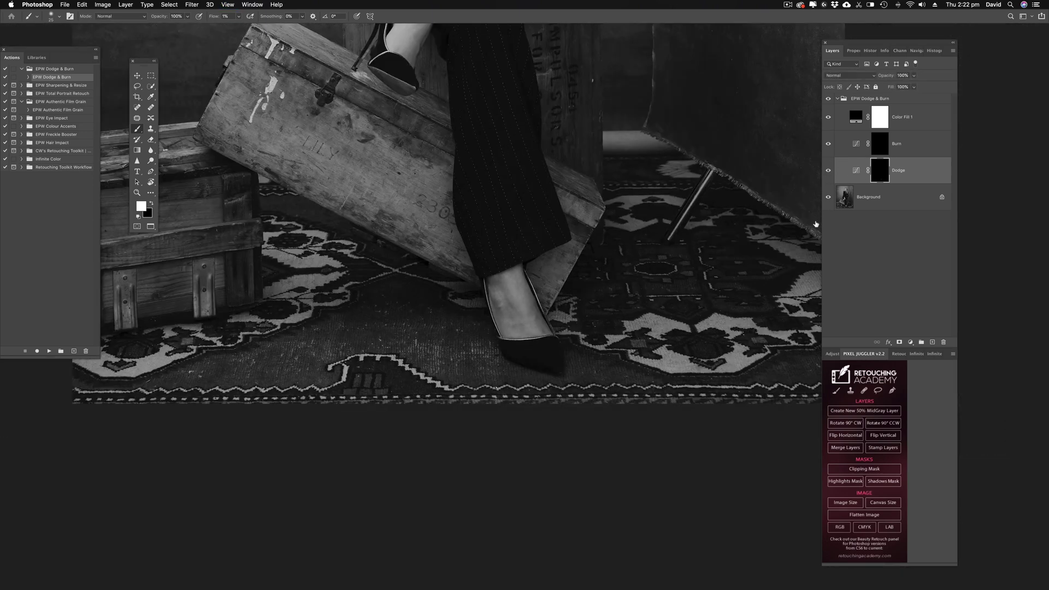
{"action": "key", "text": "super+1"}
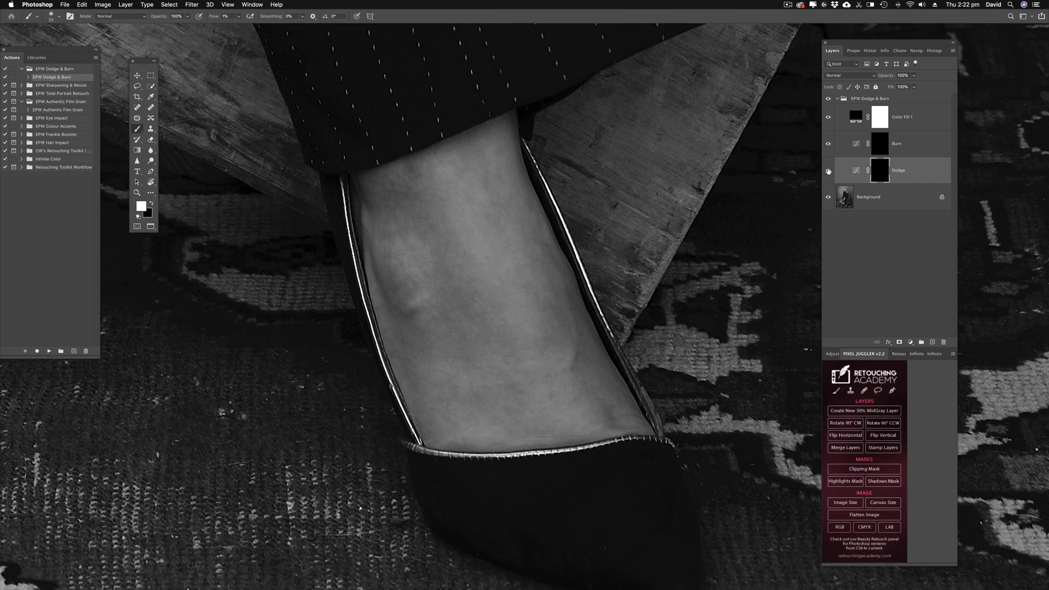
Step: Dodge the patchy skin on the raised foot and the hand resting over it on the Dodge layer mask
{"action": "key", "text": "super+minus"}
{"action": "key", "text": "super+minus"}
{"action": "key", "text": "super+minus"}
{"action": "key", "text": "super+minus"}
{"action": "left_click_drag", "start_coordinate": [510, 264], "coordinate": [388, 469]}
{"action": "key", "text": "super+1"}
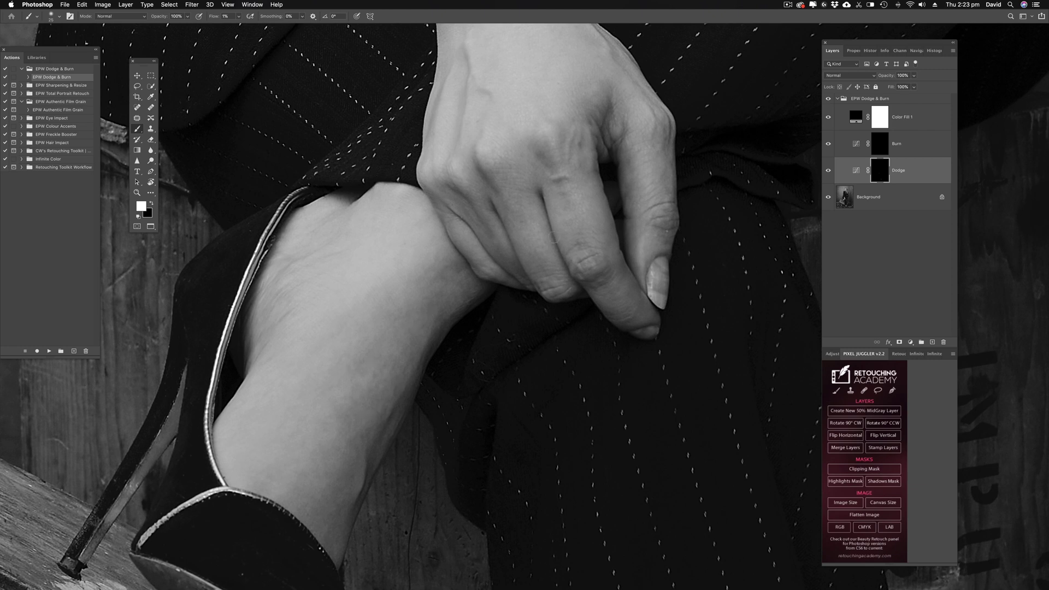
{"action": "left_click", "coordinate": [883, 145]}
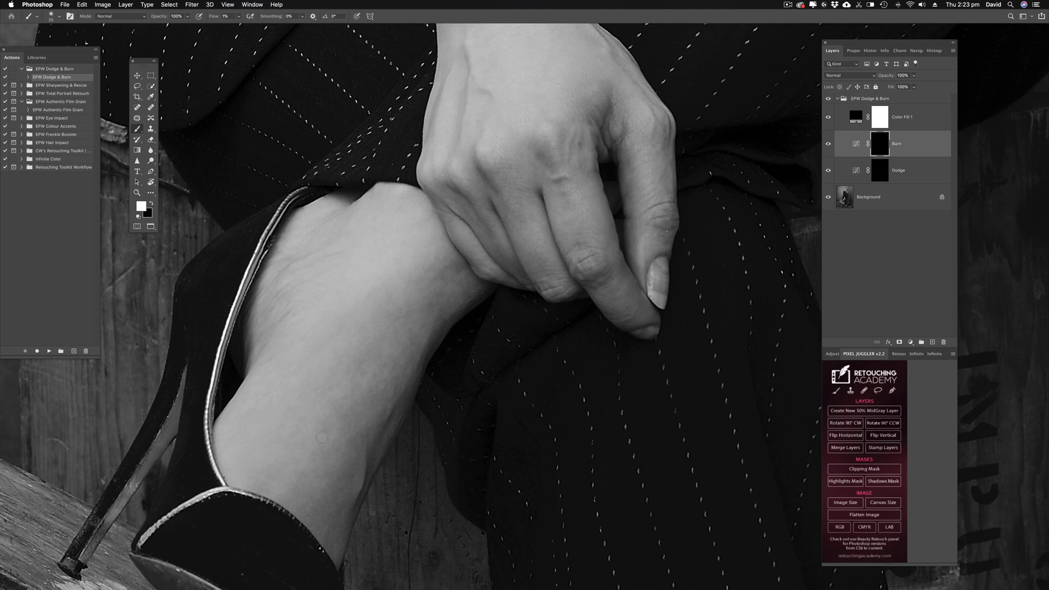
{"action": "left_click", "coordinate": [883, 171]}
{"action": "left_click_drag", "start_coordinate": [523, 288], "coordinate": [422, 375]}
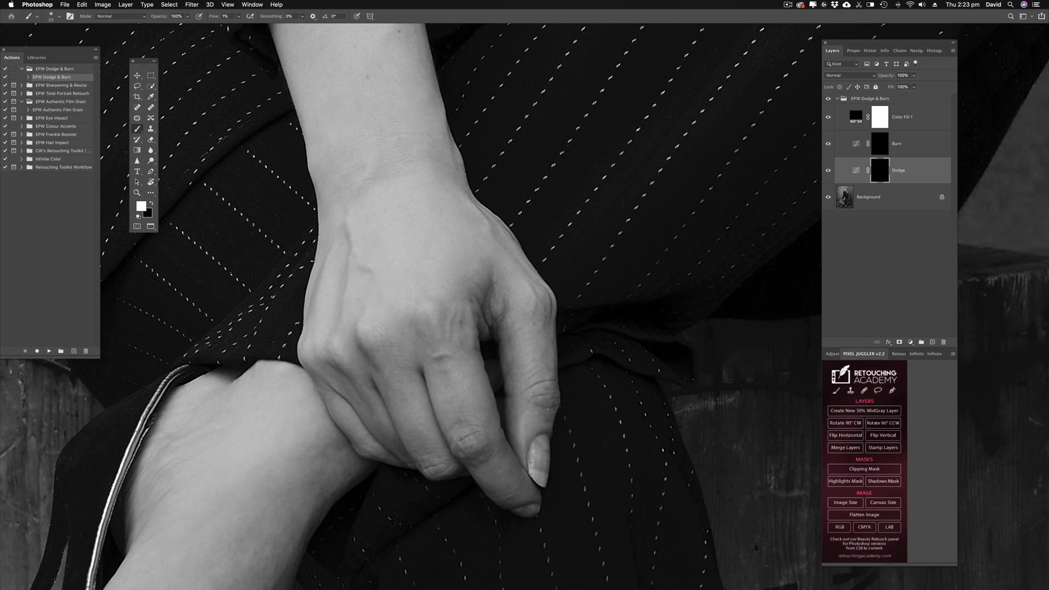
Step: Dodge the uneven skin on the lower wrist, the hand under the chin and the raised forearm
{"action": "left_click_drag", "start_coordinate": [522, 273], "coordinate": [537, 432]}
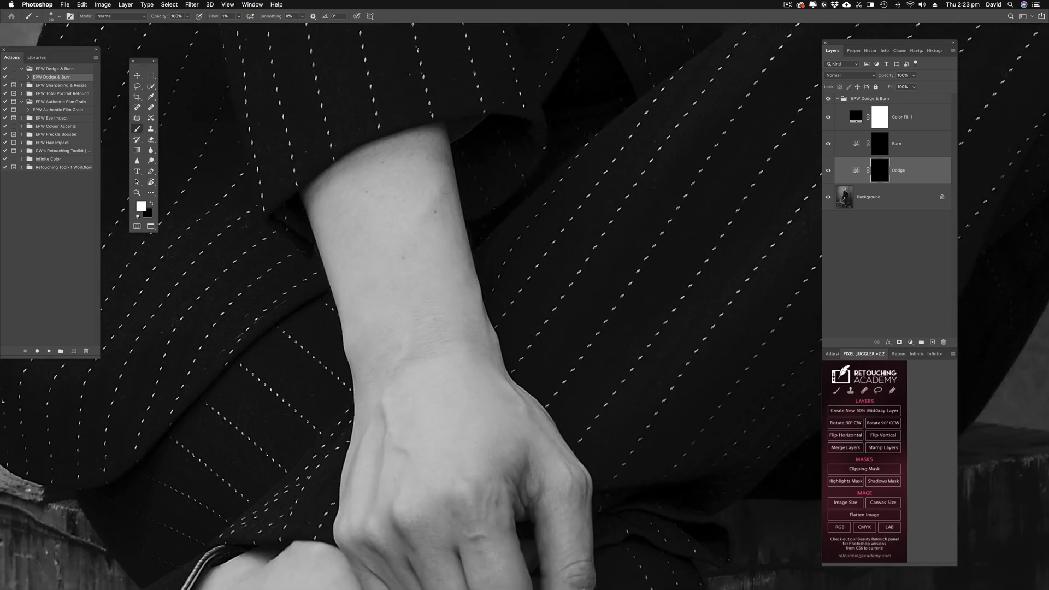
{"action": "mouse_move", "coordinate": [733, 82]}
{"action": "left_mouse_down"}
{"action": "mouse_move", "coordinate": [589, 227]}
{"action": "mouse_move", "coordinate": [529, 462]}
{"action": "left_mouse_up"}
{"action": "left_click_drag", "start_coordinate": [582, 140], "coordinate": [506, 359]}
{"action": "left_click_drag", "start_coordinate": [502, 251], "coordinate": [497, 480]}
{"action": "left_click_drag", "start_coordinate": [457, 319], "coordinate": [508, 429]}
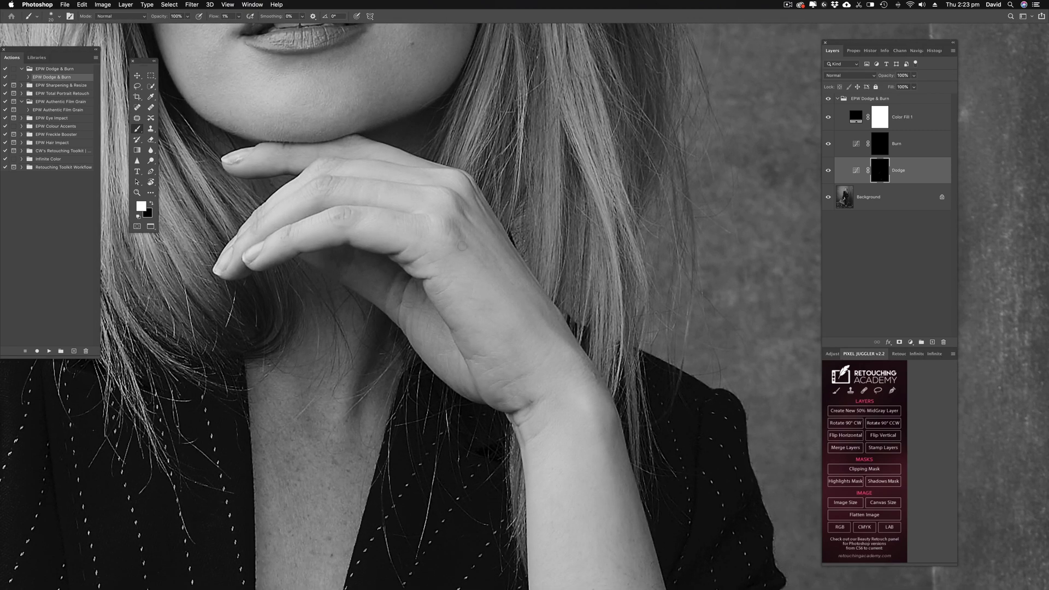
{"action": "left_click_drag", "start_coordinate": [575, 468], "coordinate": [517, 252]}
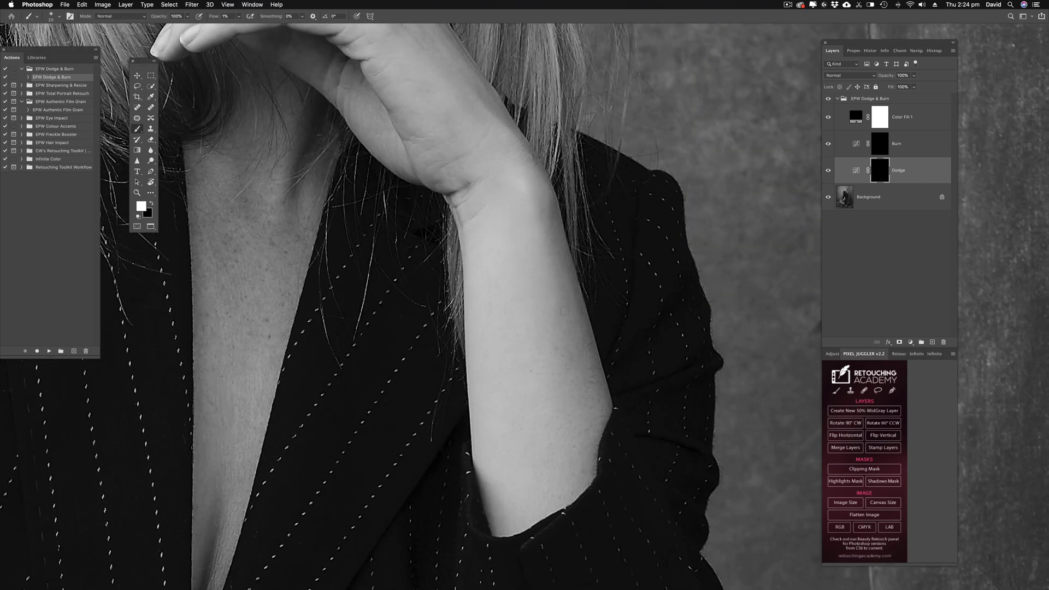
Step: Burn the lower wrist near the sleeve on the Burn layer mask with an enlarged brush at 20% opacity
{"action": "key", "text": "super+0"}
{"action": "left_click", "coordinate": [884, 146]}
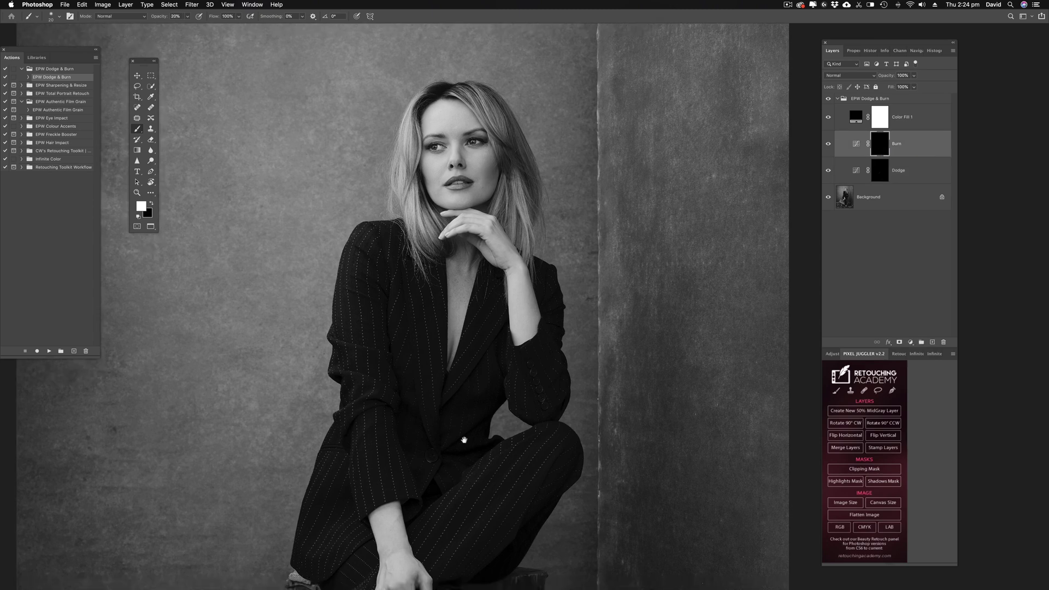
{"action": "key", "text": "2"}
{"action": "scroll", "coordinate": [462, 476], "scroll_direction": "down", "scroll_amount": 5}
{"action": "key", "text": "bracketright"}
{"action": "key", "text": "bracketright"}
{"action": "key", "text": "bracketright"}
{"action": "key", "text": "bracketright"}
{"action": "key", "text": "bracketright"}
{"action": "key", "text": "bracketright"}
{"action": "key", "text": "bracketright"}
{"action": "key", "text": "bracketright"}
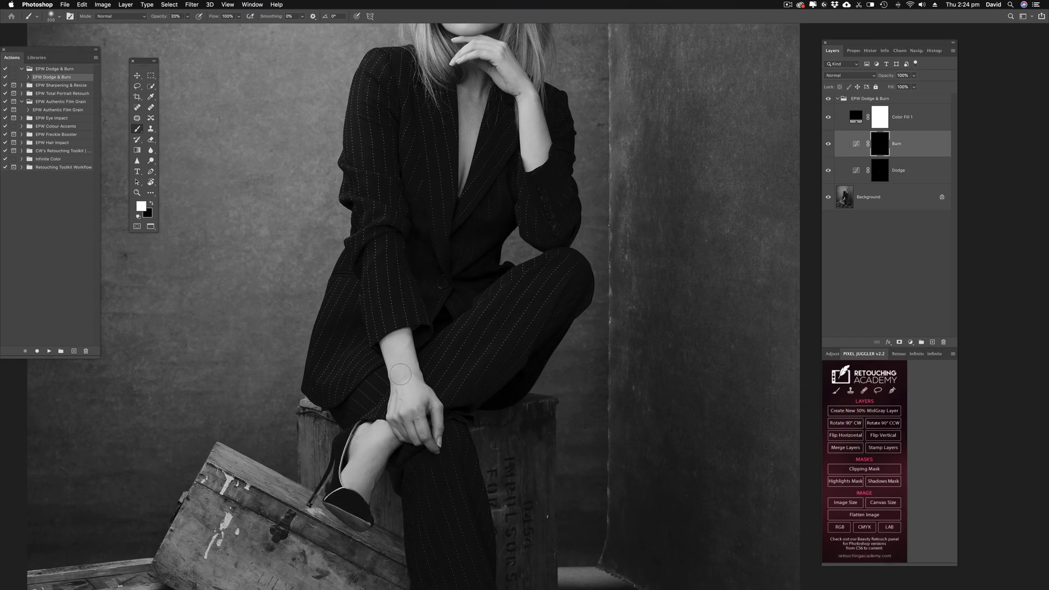
{"action": "mouse_move", "coordinate": [402, 353]}
{"action": "left_mouse_down"}
{"action": "mouse_move", "coordinate": [411, 400]}
{"action": "mouse_move", "coordinate": [395, 342]}
{"action": "left_mouse_up"}
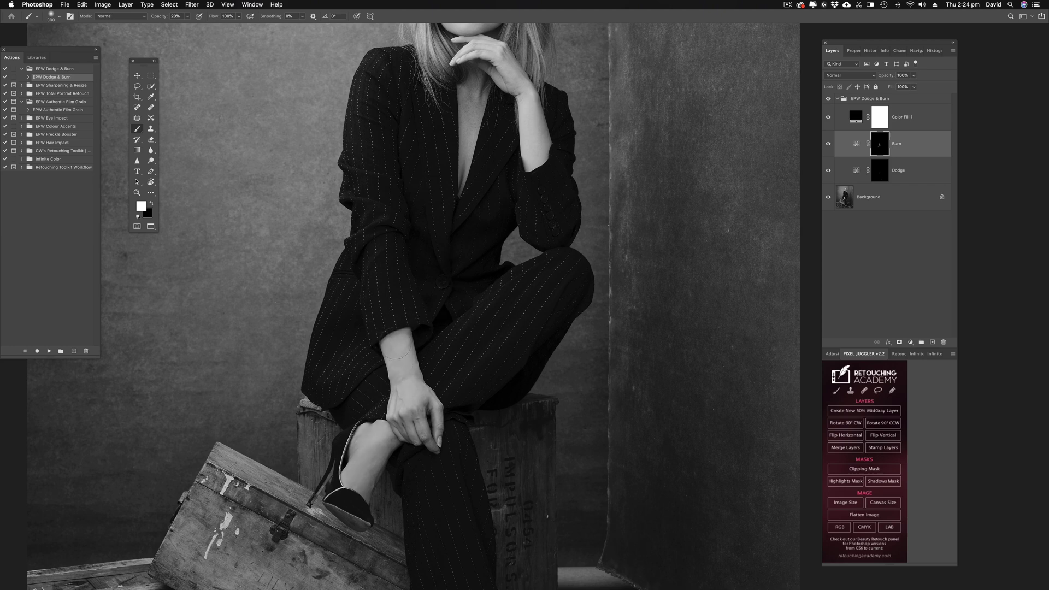
Step: Compare by toggling the Burn layer and clean up the burn spill with a smaller black brush at 100% opacity
{"action": "scroll", "coordinate": [477, 504], "scroll_direction": "down", "scroll_amount": 10}
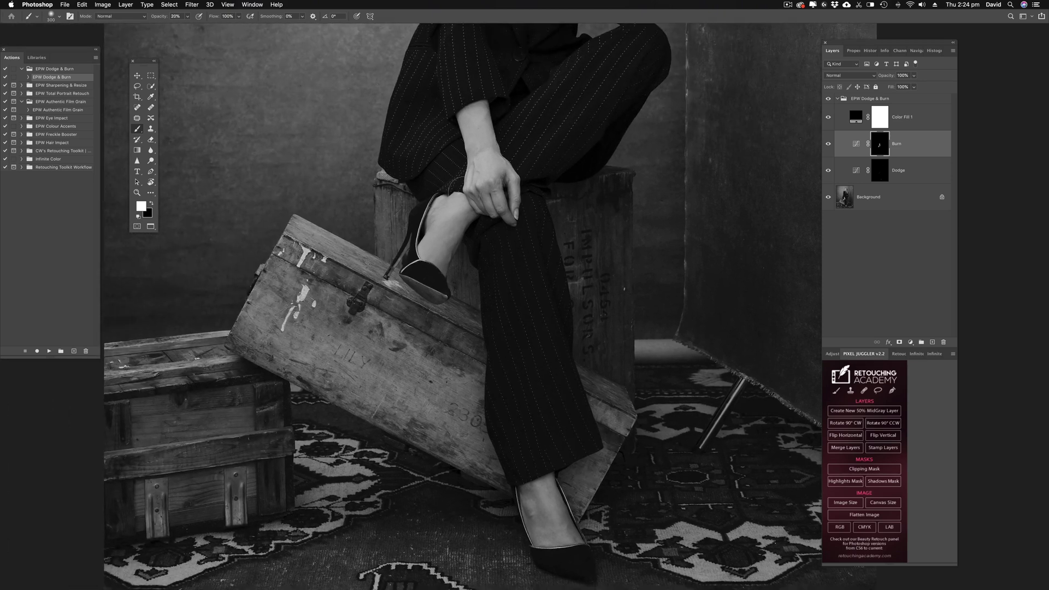
{"action": "left_click", "coordinate": [828, 143]}
{"action": "key", "text": "x"}
{"action": "key", "text": "0"}
{"action": "key", "text": "bracketleft"}
{"action": "key", "text": "bracketleft"}
{"action": "key", "text": "bracketleft"}
{"action": "key", "text": "bracketleft"}
{"action": "key", "text": "bracketleft"}
{"action": "key", "text": "super+0"}
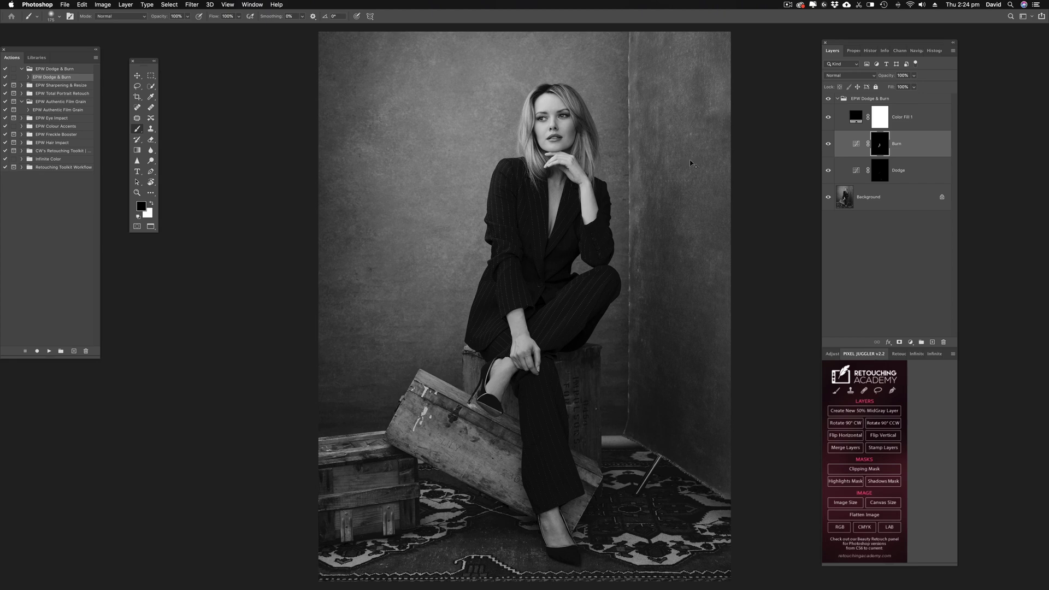
Step: Burn the raised forearm down to the sleeve with white at 20% opacity and compare by toggling the Burn layer
{"action": "key", "text": "super+plus"}
{"action": "key", "text": "super+plus"}
{"action": "key", "text": "super+plus"}
{"action": "left_click_drag", "start_coordinate": [691, 160], "coordinate": [576, 431]}
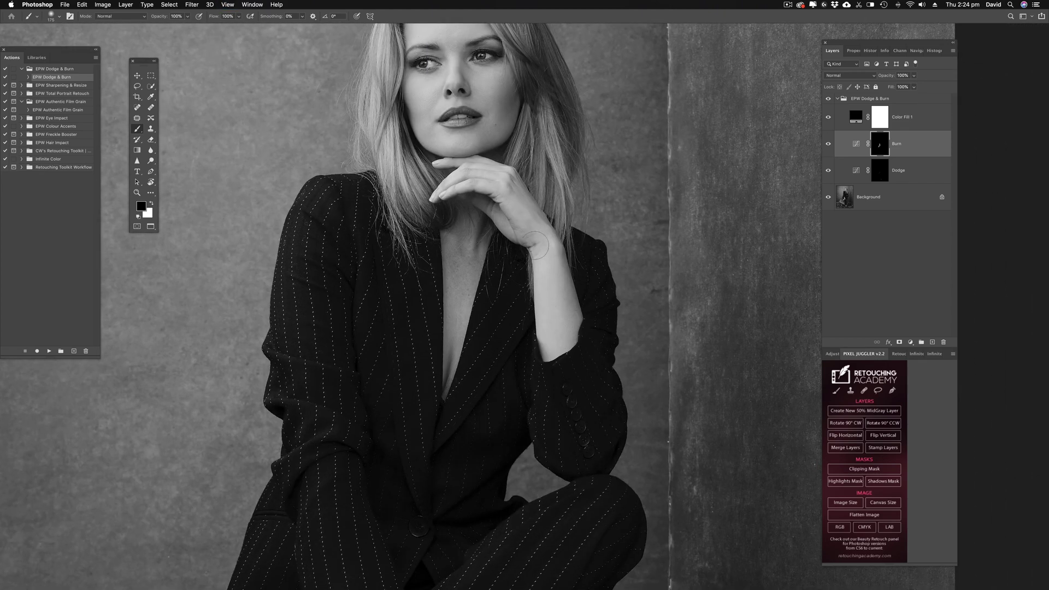
{"action": "key", "text": "x"}
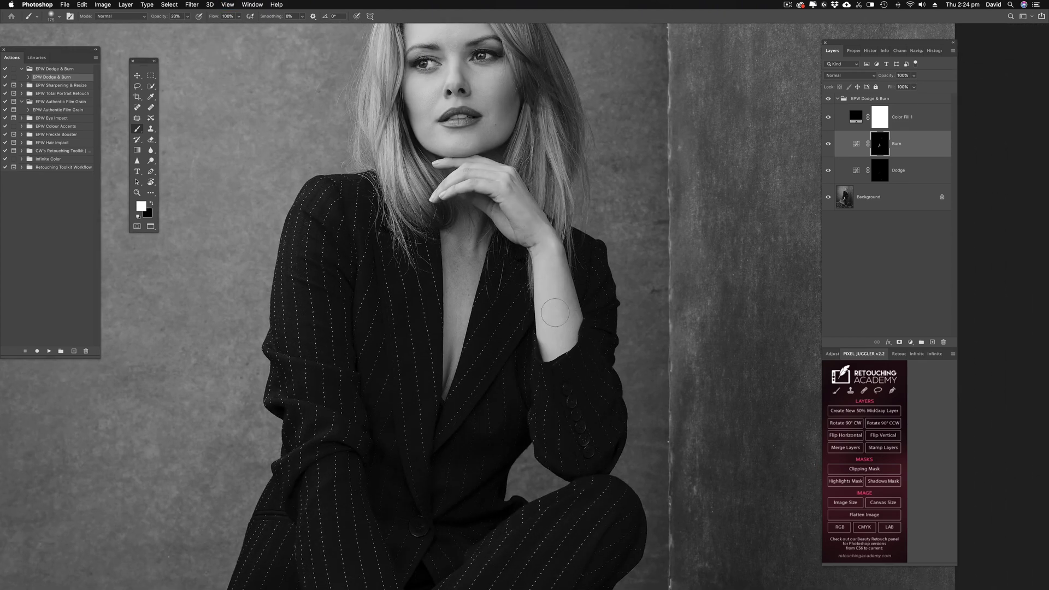
{"action": "left_click_drag", "start_coordinate": [540, 308], "coordinate": [550, 347]}
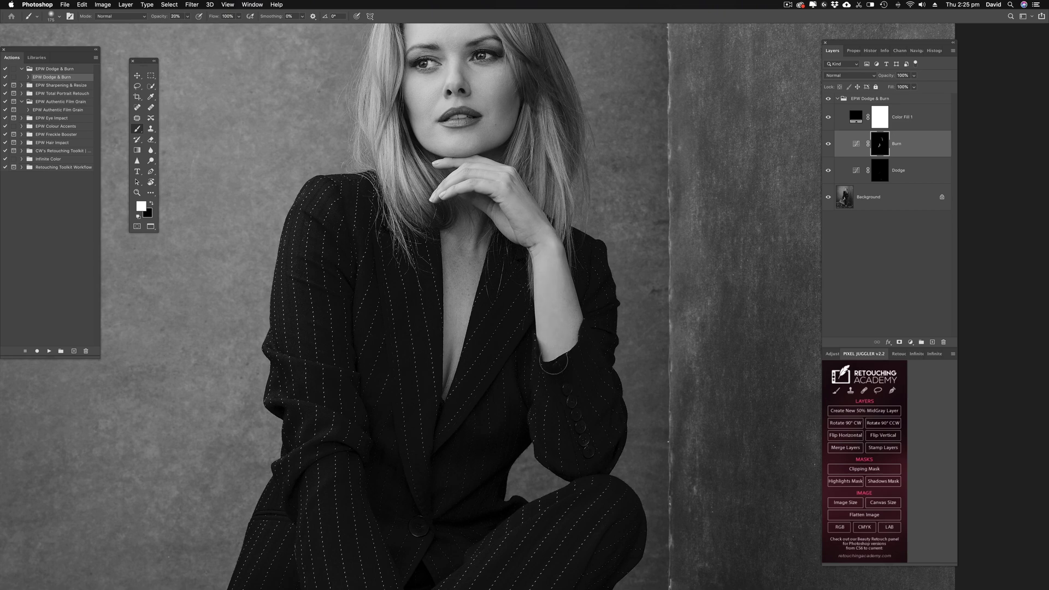
{"action": "left_click", "coordinate": [828, 144]}
{"action": "left_click", "coordinate": [828, 145]}
{"action": "key", "text": "super+0"}
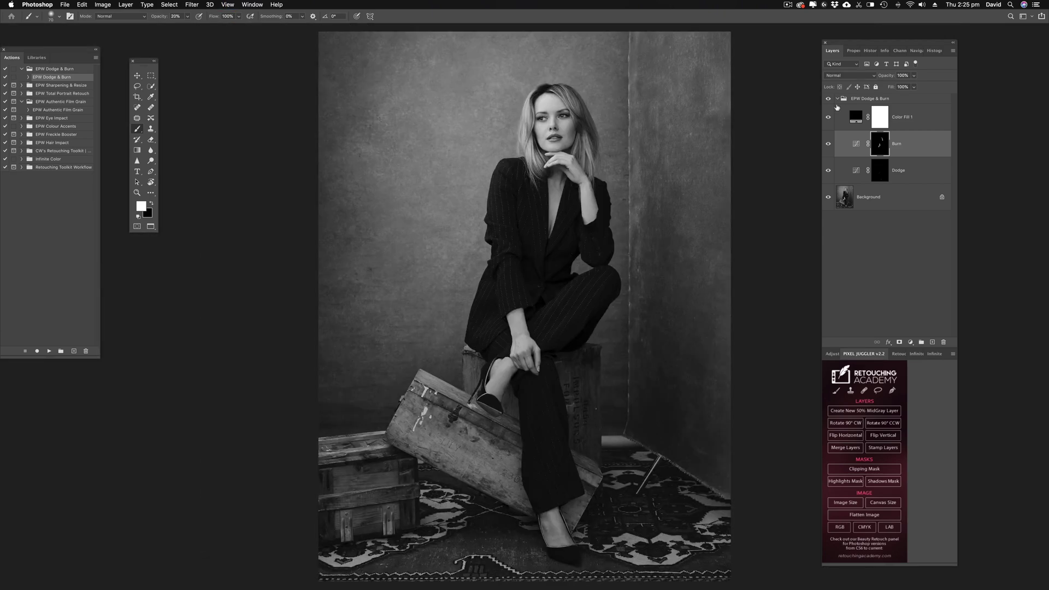
{"action": "left_click", "coordinate": [828, 145]}
{"action": "left_click", "coordinate": [828, 145]}
Step: Clean up the Burn mask around the raised arm with black at 100% opacity and flatten the image
{"action": "key", "text": "x"}
{"action": "key", "text": "super+plus"}
{"action": "key", "text": "super+plus"}
{"action": "key", "text": "super+plus"}
{"action": "left_click_drag", "start_coordinate": [638, 134], "coordinate": [560, 400]}
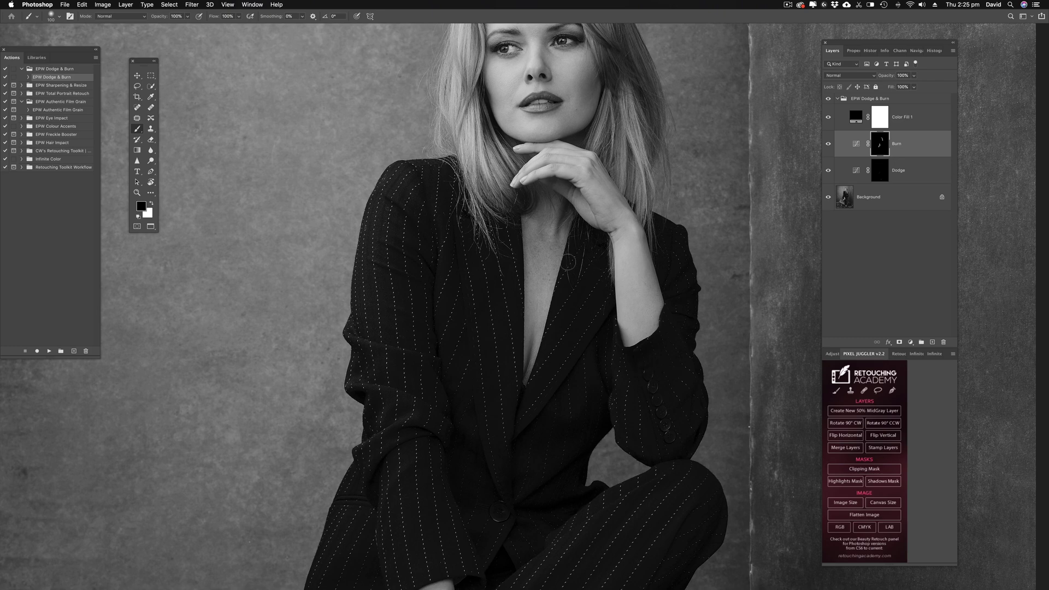
{"action": "key", "text": "super+0"}
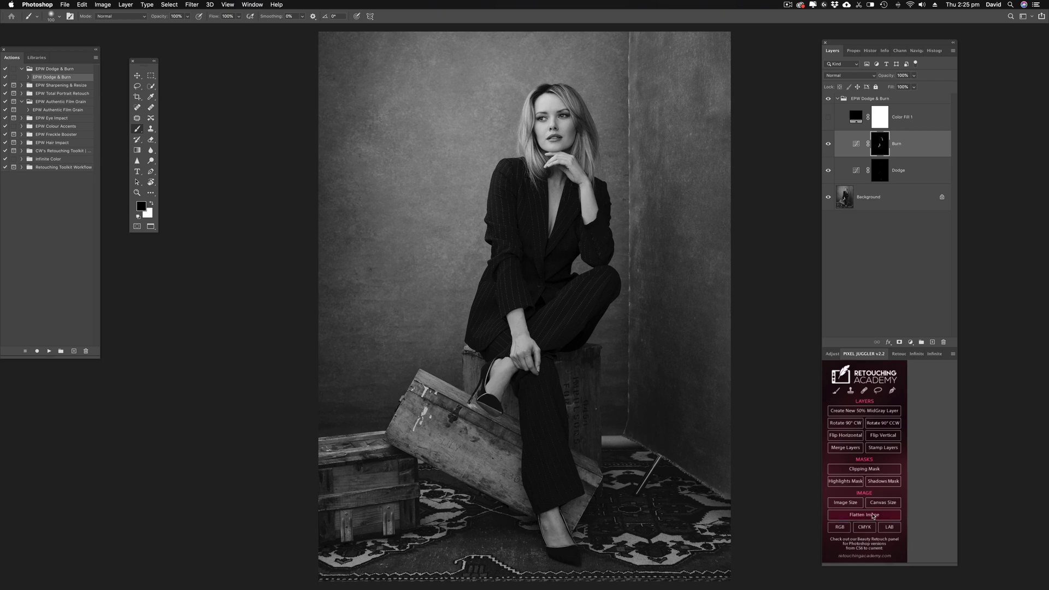
{"action": "left_click", "coordinate": [874, 516]}
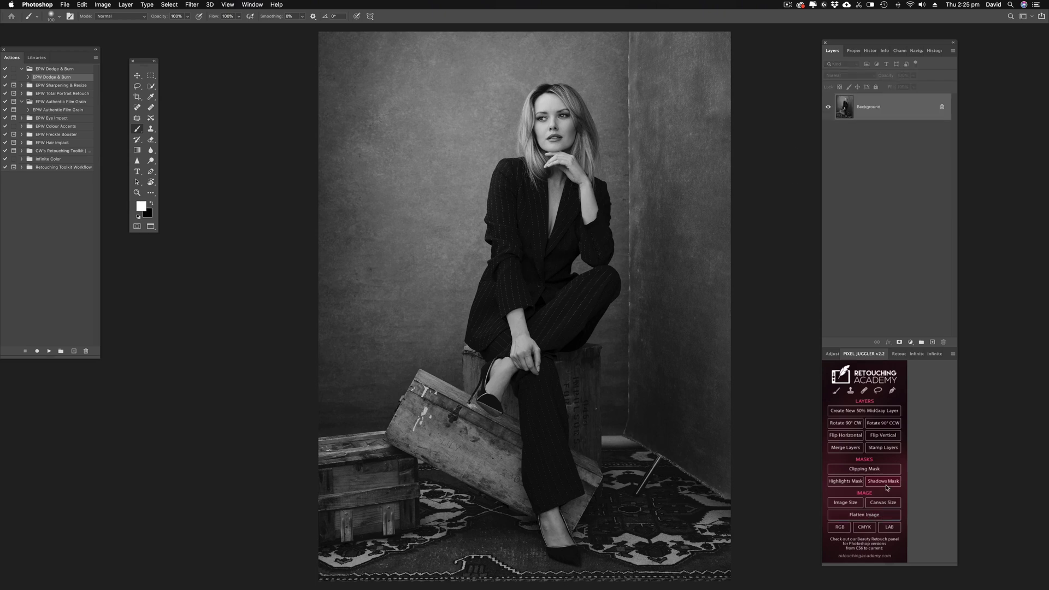
Step: Remove the backdrop stand's leg from the rug with the Patch tool and a fill of the selection
{"action": "left_click", "coordinate": [139, 119]}
{"action": "key", "text": "super+plus"}
{"action": "key", "text": "super+plus"}
{"action": "key", "text": "super+plus"}
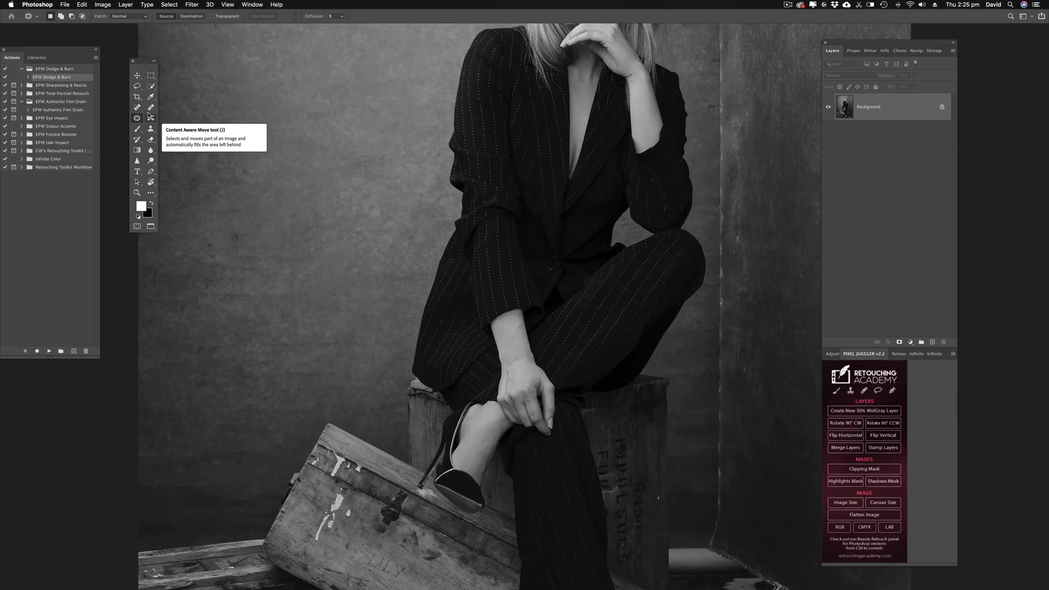
{"action": "left_click_drag", "start_coordinate": [626, 448], "coordinate": [398, 197]}
{"action": "left_click_drag", "start_coordinate": [748, 588], "coordinate": [543, 361]}
{"action": "mouse_move", "coordinate": [470, 239]}
{"action": "left_mouse_down"}
{"action": "mouse_move", "coordinate": [395, 360]}
{"action": "mouse_move", "coordinate": [413, 375]}
{"action": "mouse_move", "coordinate": [490, 267]}
{"action": "mouse_move", "coordinate": [492, 237]}
{"action": "mouse_move", "coordinate": [470, 239]}
{"action": "left_mouse_up"}
{"action": "key", "text": "shift+BackSpace"}
{"action": "key", "text": "Return"}
{"action": "key", "text": "super+d"}
{"action": "mouse_move", "coordinate": [468, 235]}
{"action": "left_mouse_down"}
{"action": "mouse_move", "coordinate": [482, 265]}
{"action": "mouse_move", "coordinate": [471, 233]}
{"action": "mouse_move", "coordinate": [495, 266]}
{"action": "mouse_move", "coordinate": [524, 278]}
{"action": "mouse_move", "coordinate": [522, 321]}
{"action": "left_mouse_up"}
{"action": "key", "text": "super+d"}
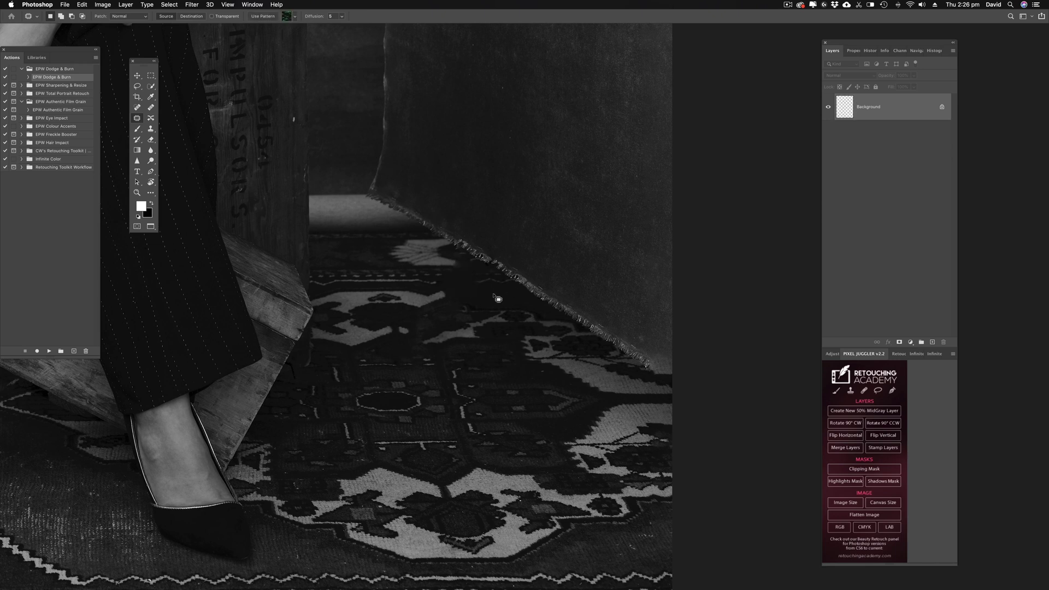
Step: Duplicate the background and clone dark wall over the pale strip between the crate and the hanging backdrop
{"action": "key", "text": "super+j"}
{"action": "key", "text": "s"}
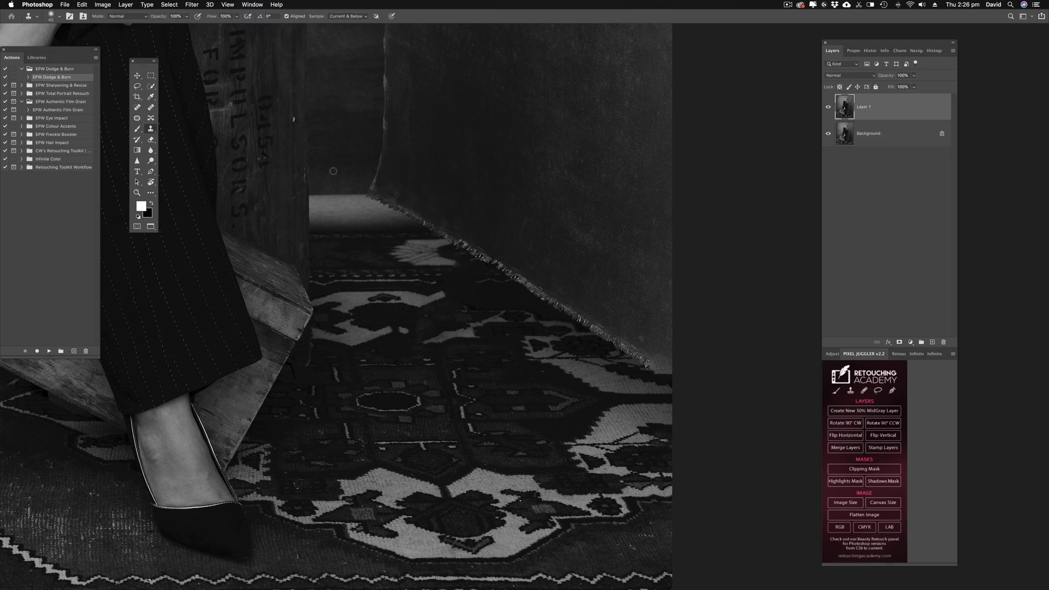
{"action": "key", "text": "bracketright"}
{"action": "key", "text": "bracketright"}
{"action": "key", "text": "bracketright"}
{"action": "left_click", "coordinate": [323, 177], "text": "alt"}
{"action": "mouse_move", "coordinate": [321, 200]}
{"action": "left_mouse_down"}
{"action": "mouse_move", "coordinate": [327, 175]}
{"action": "mouse_move", "coordinate": [334, 213]}
{"action": "mouse_move", "coordinate": [342, 174]}
{"action": "mouse_move", "coordinate": [353, 201]}
{"action": "mouse_move", "coordinate": [340, 219]}
{"action": "mouse_move", "coordinate": [326, 218]}
{"action": "mouse_move", "coordinate": [354, 194]}
{"action": "mouse_move", "coordinate": [357, 222]}
{"action": "mouse_move", "coordinate": [334, 207]}
{"action": "mouse_move", "coordinate": [327, 222]}
{"action": "mouse_move", "coordinate": [350, 201]}
{"action": "mouse_move", "coordinate": [372, 210]}
{"action": "mouse_move", "coordinate": [367, 195]}
{"action": "mouse_move", "coordinate": [428, 209]}
{"action": "mouse_move", "coordinate": [346, 180]}
{"action": "mouse_move", "coordinate": [342, 210]}
{"action": "mouse_move", "coordinate": [399, 223]}
{"action": "left_mouse_up"}
{"action": "key", "text": "bracketright"}
{"action": "key", "text": "bracketleft"}
{"action": "left_click", "coordinate": [367, 214], "text": "alt"}
{"action": "key", "text": "bracketleft"}
{"action": "key", "text": "space"}
{"action": "left_click_drag", "start_coordinate": [531, 314], "coordinate": [401, 307]}
{"action": "left_click_drag", "start_coordinate": [771, 363], "coordinate": [387, 351]}
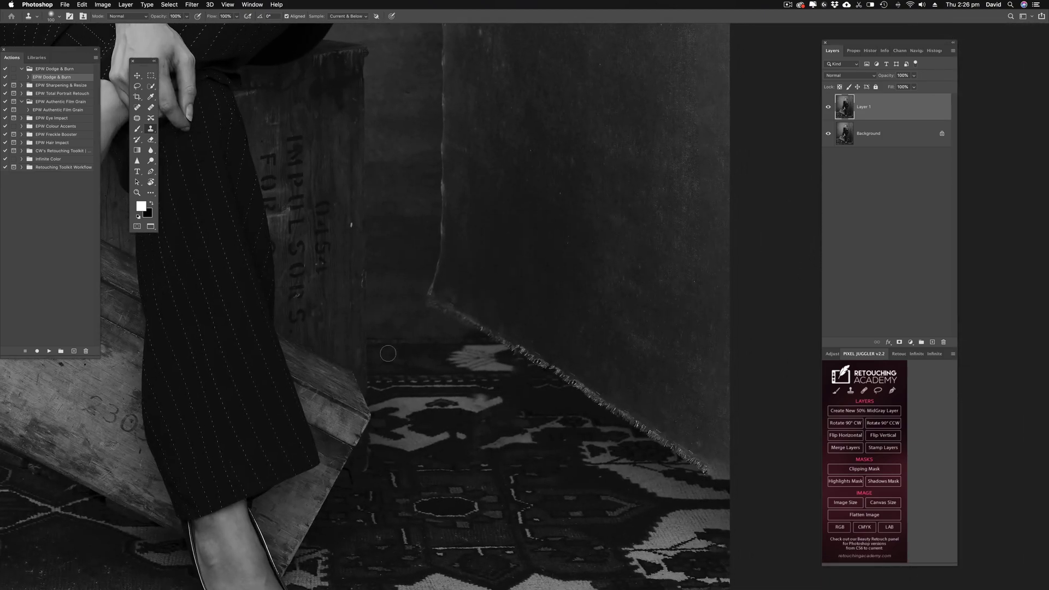
Step: Add a mask to Layer 1 and paint black on it to restore the edges of the rug and crate
{"action": "left_click", "coordinate": [900, 343]}
{"action": "key", "text": "b"}
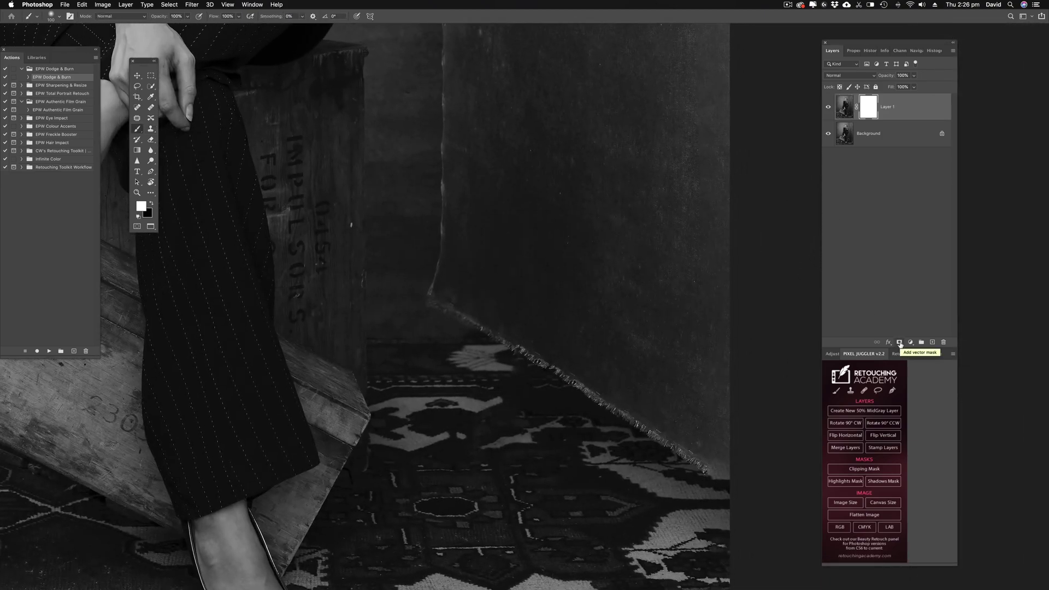
{"action": "key", "text": "x"}
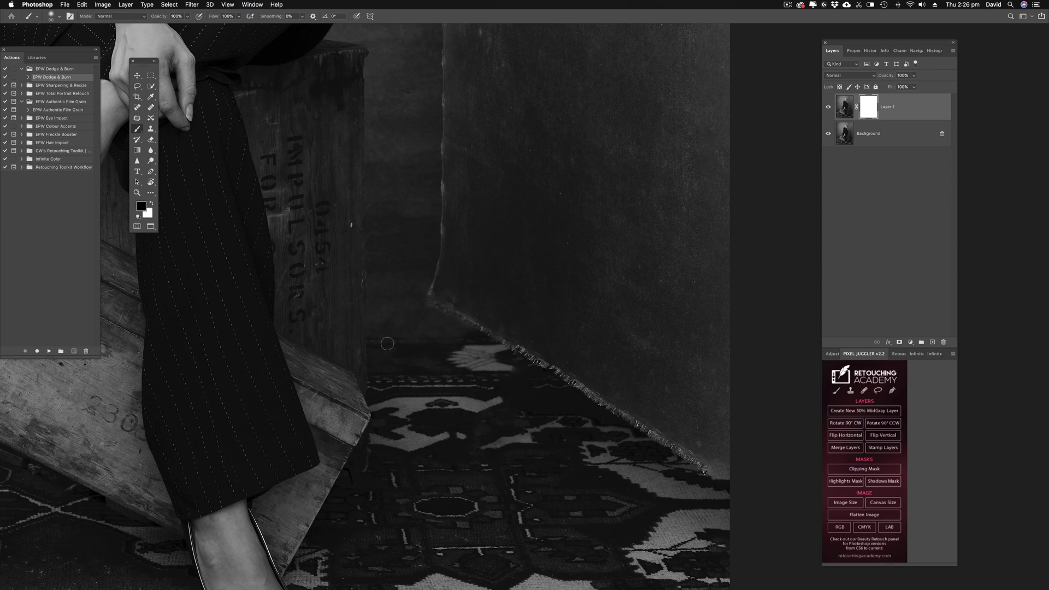
{"action": "left_click", "coordinate": [353, 305]}
{"action": "left_click_drag", "start_coordinate": [478, 349], "coordinate": [356, 361]}
{"action": "key", "text": "s"}
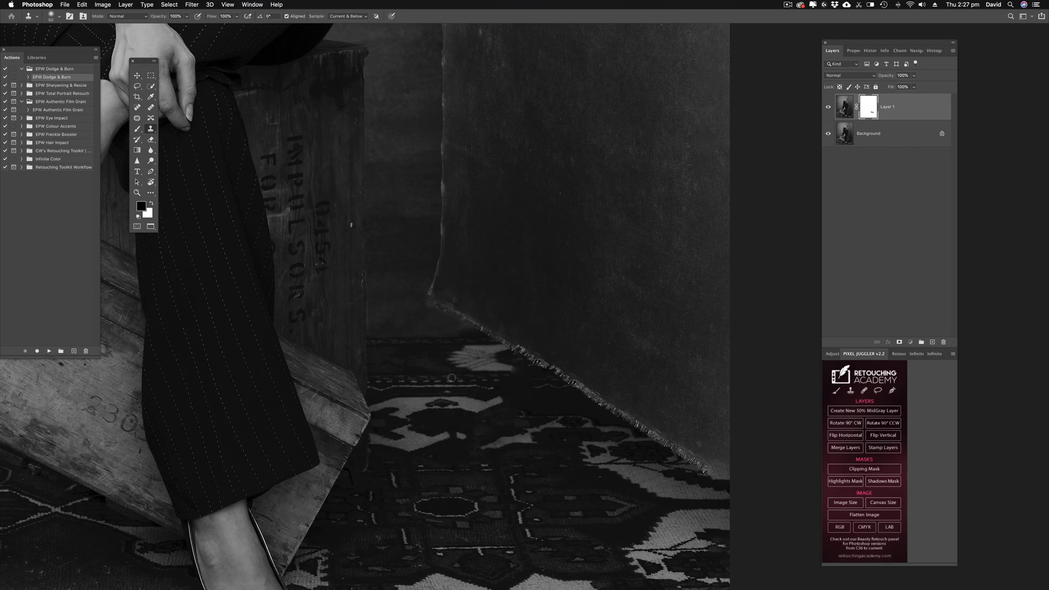
Step: Compare the cloned area by toggling Layer 1 and flatten the image
{"action": "left_click", "coordinate": [828, 108]}
{"action": "left_click", "coordinate": [828, 107]}
{"action": "key", "text": "x"}
{"action": "key", "text": "BackSpace"}
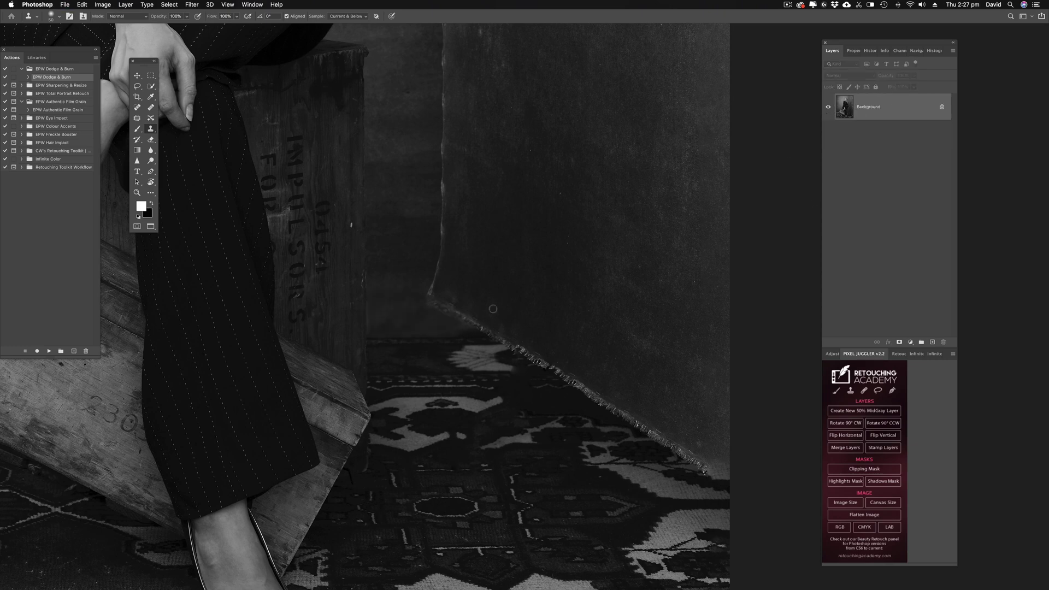
Step: Patch the marks scattered over the backdrop to the left of the model
{"action": "key", "text": "super+minus"}
{"action": "key", "text": "super+minus"}
{"action": "left_click_drag", "start_coordinate": [366, 222], "coordinate": [478, 471]}
{"action": "mouse_move", "coordinate": [352, 381]}
{"action": "left_mouse_down"}
{"action": "mouse_move", "coordinate": [384, 467]}
{"action": "mouse_move", "coordinate": [363, 459]}
{"action": "left_mouse_up"}
{"action": "key", "text": "j"}
{"action": "mouse_move", "coordinate": [247, 394]}
{"action": "left_mouse_down"}
{"action": "mouse_move", "coordinate": [265, 374]}
{"action": "mouse_move", "coordinate": [223, 227]}
{"action": "mouse_move", "coordinate": [265, 176]}
{"action": "mouse_move", "coordinate": [257, 197]}
{"action": "left_mouse_up"}
{"action": "key", "text": "super+d"}
{"action": "left_click_drag", "start_coordinate": [223, 390], "coordinate": [218, 385]}
{"action": "left_click_drag", "start_coordinate": [221, 391], "coordinate": [239, 399]}
{"action": "left_click_drag", "start_coordinate": [286, 363], "coordinate": [289, 367]}
{"action": "left_click_drag", "start_coordinate": [290, 367], "coordinate": [304, 393]}
{"action": "left_click_drag", "start_coordinate": [216, 460], "coordinate": [245, 429]}
{"action": "key", "text": "super+d"}
{"action": "left_click_drag", "start_coordinate": [281, 278], "coordinate": [286, 288]}
{"action": "left_click_drag", "start_coordinate": [218, 294], "coordinate": [218, 293]}
{"action": "key", "text": "super+d"}
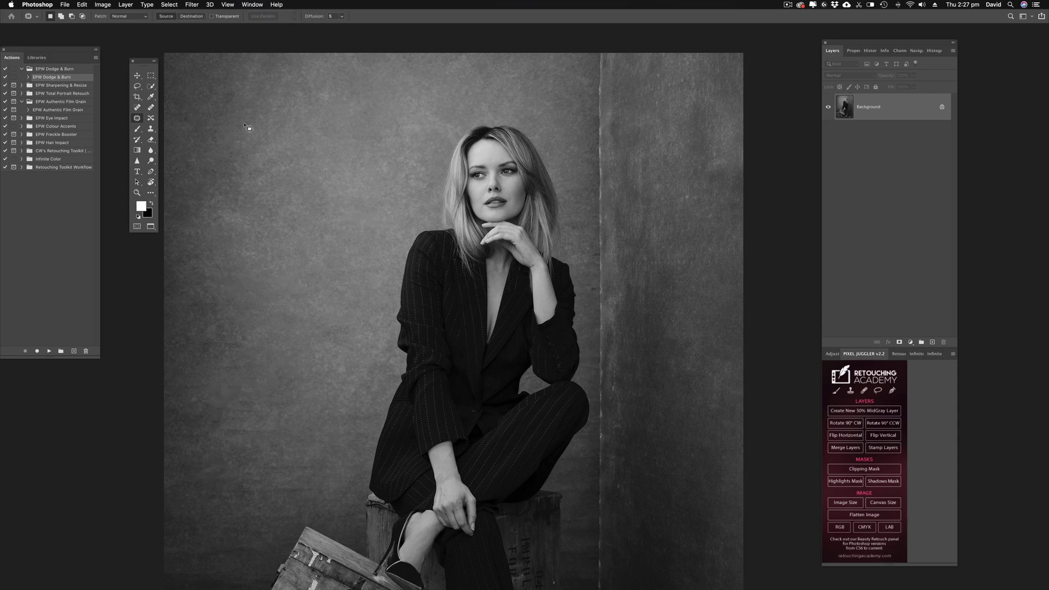
Step: Patch the marks on the backdrop between the raised arm and the vertical backdrop edge
{"action": "scroll", "coordinate": [601, 235], "scroll_direction": "up", "scroll_amount": 2}
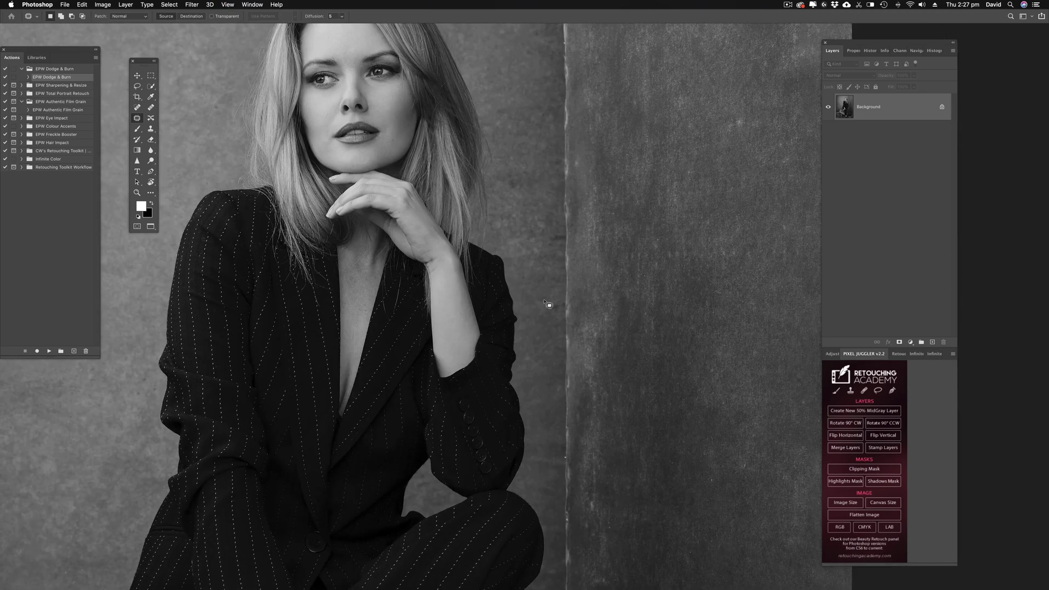
{"action": "left_click_drag", "start_coordinate": [552, 299], "coordinate": [553, 297]}
{"action": "left_click_drag", "start_coordinate": [551, 304], "coordinate": [542, 283]}
{"action": "key", "text": "super+d"}
{"action": "mouse_move", "coordinate": [553, 233]}
{"action": "left_mouse_down"}
{"action": "mouse_move", "coordinate": [561, 249]}
{"action": "mouse_move", "coordinate": [554, 232]}
{"action": "left_mouse_up"}
{"action": "left_click_drag", "start_coordinate": [555, 239], "coordinate": [546, 206]}
{"action": "key", "text": "super+d"}
Step: Patch the remaining marks on the backdrop above the wooden cases
{"action": "mouse_move", "coordinate": [540, 434]}
{"action": "left_mouse_down"}
{"action": "mouse_move", "coordinate": [553, 334]}
{"action": "mouse_move", "coordinate": [776, 71]}
{"action": "left_mouse_up"}
{"action": "left_click_drag", "start_coordinate": [235, 403], "coordinate": [514, 407]}
{"action": "key", "text": "super+minus"}
{"action": "key", "text": "super+minus"}
{"action": "mouse_move", "coordinate": [441, 260]}
{"action": "left_mouse_down"}
{"action": "mouse_move", "coordinate": [445, 281]}
{"action": "mouse_move", "coordinate": [506, 269]}
{"action": "mouse_move", "coordinate": [454, 259]}
{"action": "left_mouse_up"}
{"action": "left_click_drag", "start_coordinate": [492, 300], "coordinate": [522, 324]}
{"action": "left_click_drag", "start_coordinate": [508, 326], "coordinate": [429, 338]}
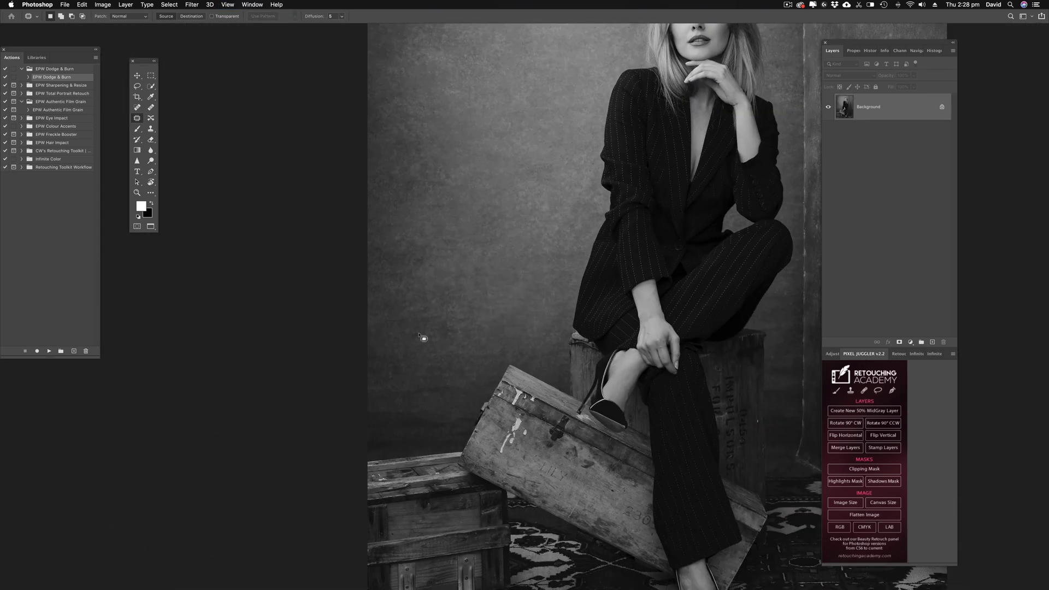
{"action": "mouse_move", "coordinate": [459, 234]}
{"action": "left_mouse_down"}
{"action": "mouse_move", "coordinate": [499, 249]}
{"action": "mouse_move", "coordinate": [473, 232]}
{"action": "left_mouse_up"}
{"action": "mouse_move", "coordinate": [547, 167]}
{"action": "left_mouse_down"}
{"action": "mouse_move", "coordinate": [459, 185]}
{"action": "mouse_move", "coordinate": [462, 244]}
{"action": "left_mouse_up"}
{"action": "scroll", "coordinate": [480, 306], "scroll_direction": "up", "scroll_amount": 5}
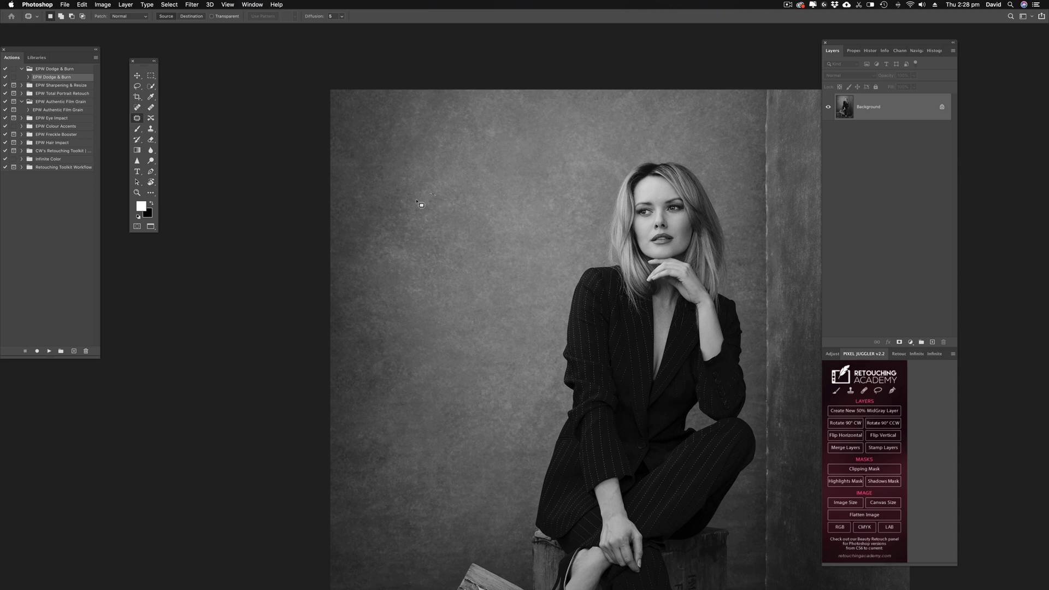
Step: Patch the blemishes in the backdrop's upper-left area and run the EPW Dodge & Burn action
{"action": "left_click_drag", "start_coordinate": [377, 165], "coordinate": [381, 181]}
{"action": "mouse_move", "coordinate": [381, 180]}
{"action": "left_mouse_down"}
{"action": "mouse_move", "coordinate": [553, 189]}
{"action": "mouse_move", "coordinate": [560, 174]}
{"action": "left_mouse_up"}
{"action": "mouse_move", "coordinate": [358, 147]}
{"action": "left_mouse_down"}
{"action": "mouse_move", "coordinate": [365, 174]}
{"action": "mouse_move", "coordinate": [424, 123]}
{"action": "left_mouse_up"}
{"action": "key", "text": "super+d"}
{"action": "scroll", "coordinate": [356, 215], "scroll_direction": "down", "scroll_amount": 5}
{"action": "scroll", "coordinate": [355, 215], "scroll_direction": "right", "scroll_amount": 5}
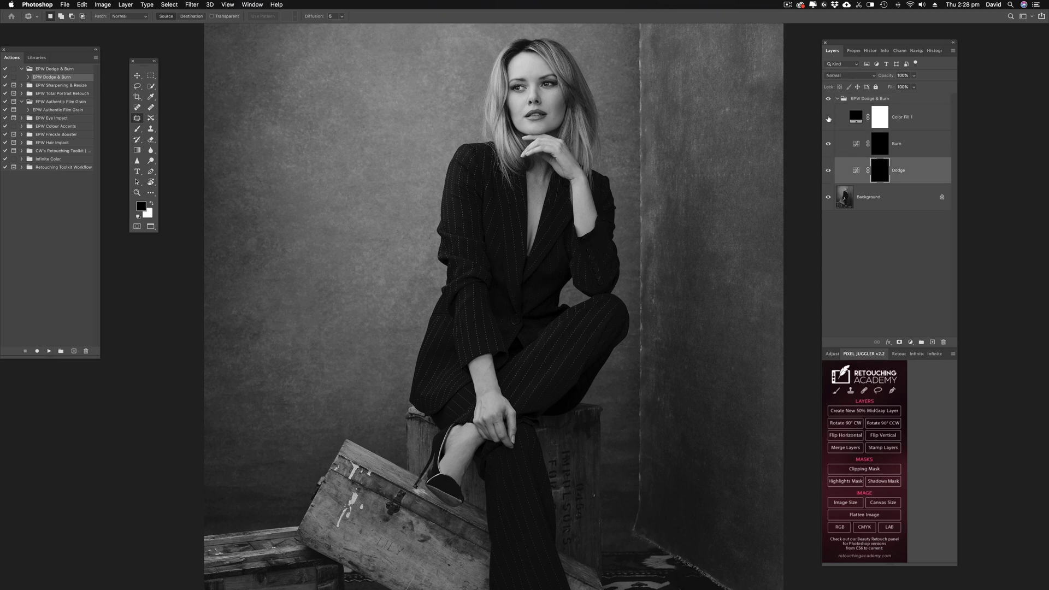
Step: Hide Color Fill 1 and dodge the upper backdrop on the Dodge mask with a white brush at 10% opacity
{"action": "key", "text": "b"}
{"action": "key", "text": "super+0"}
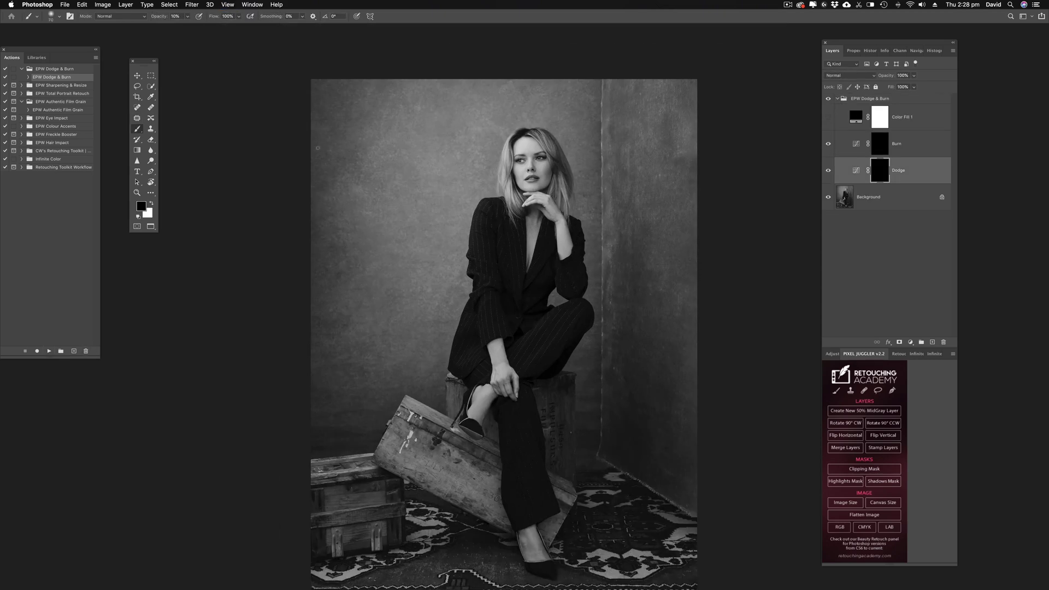
{"action": "key", "text": "bracketright"}
{"action": "key", "text": "bracketright"}
{"action": "key", "text": "x"}
{"action": "key", "text": "bracketleft"}
{"action": "key", "text": "bracketleft"}
{"action": "key", "text": "bracketleft"}
{"action": "key", "text": "bracketleft"}
Step: Burn the area around the crate and wooden cases on the Burn mask at 10% opacity and compare by toggling
{"action": "left_click", "coordinate": [879, 146]}
{"action": "key", "text": "super+plus"}
{"action": "key", "text": "super+plus"}
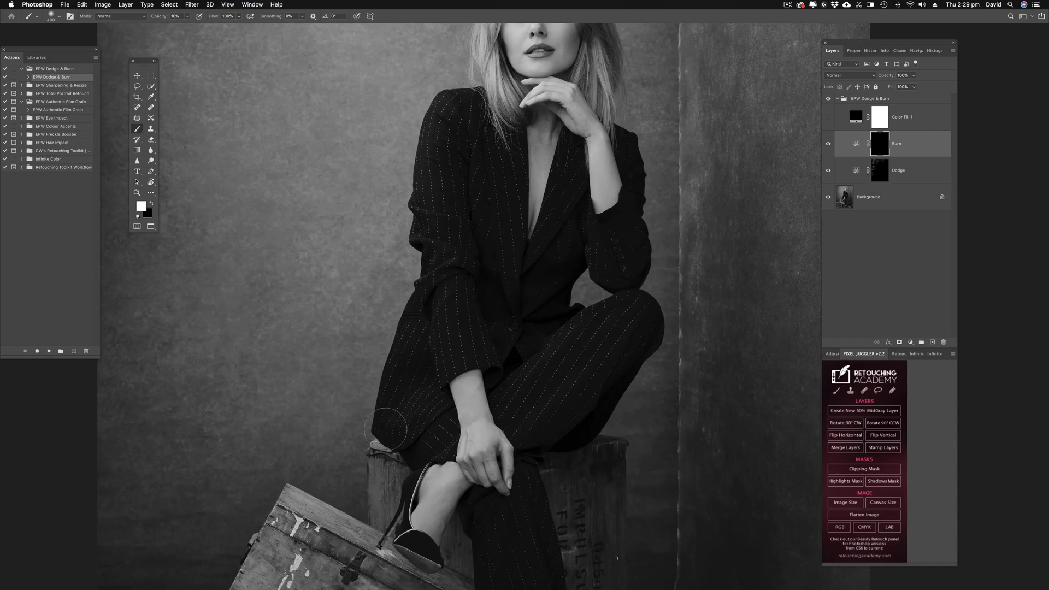
{"action": "left_click_drag", "start_coordinate": [319, 530], "coordinate": [385, 310]}
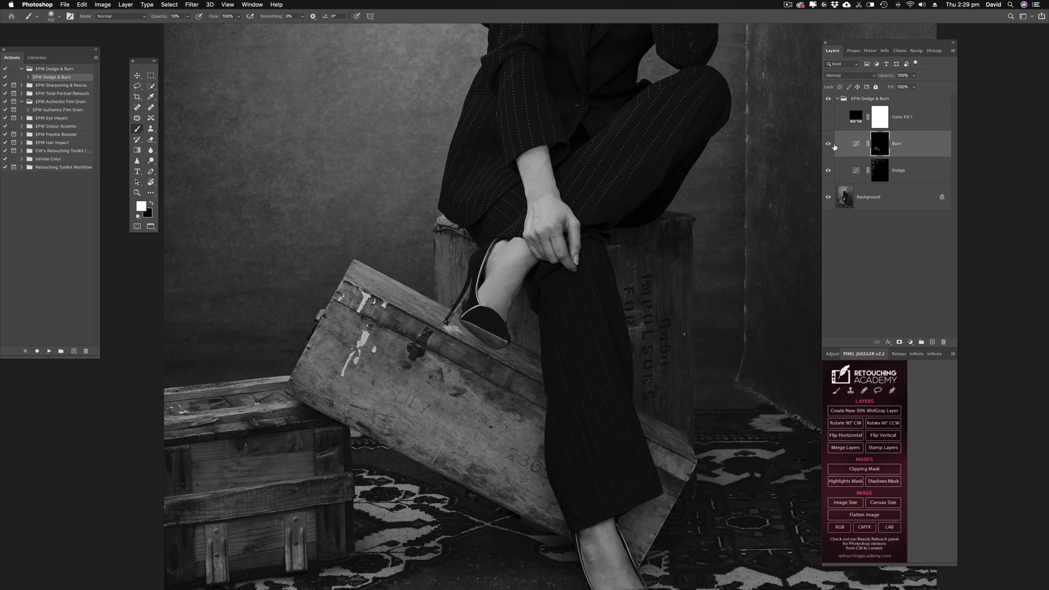
{"action": "key", "text": "super+0"}
{"action": "key", "text": "super+0"}
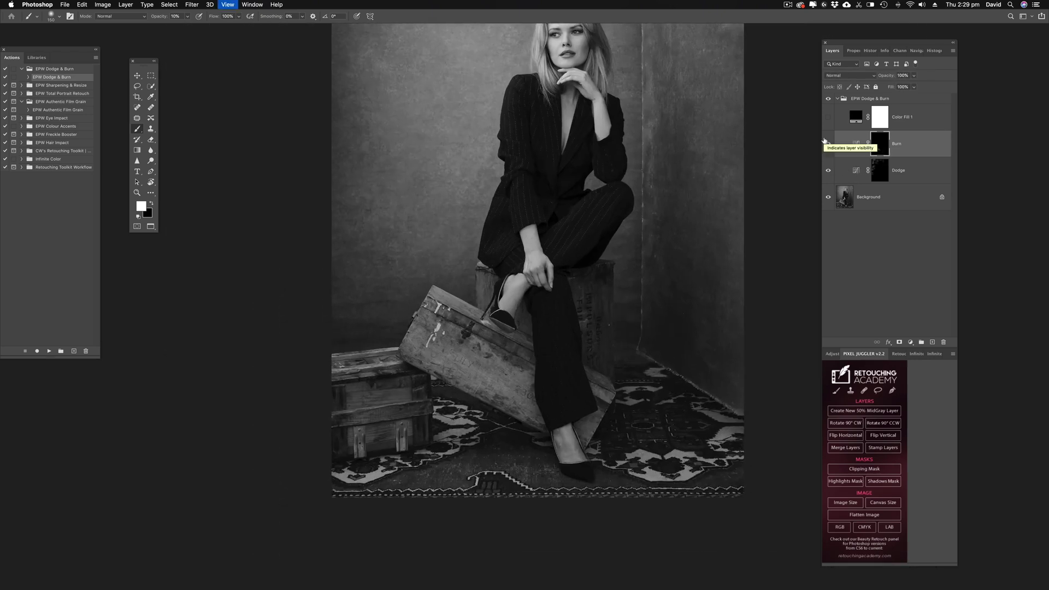
Step: Compare the image with the Burn layer hidden and shown, and flatten the dodge and burn layers
{"action": "left_click", "coordinate": [828, 145]}
{"action": "left_click", "coordinate": [828, 145]}
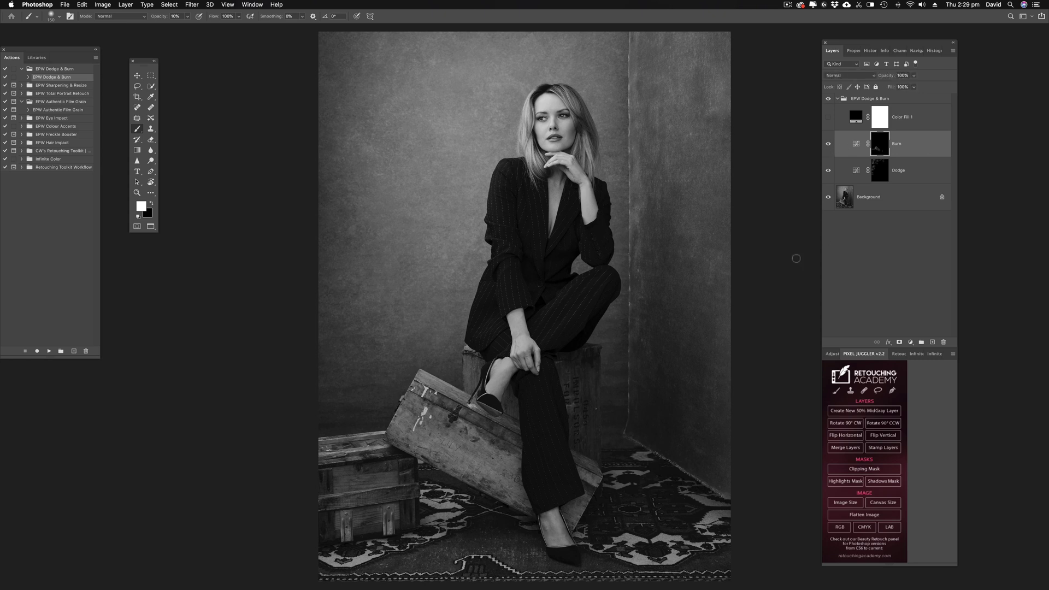
{"action": "key", "text": "super+minus"}
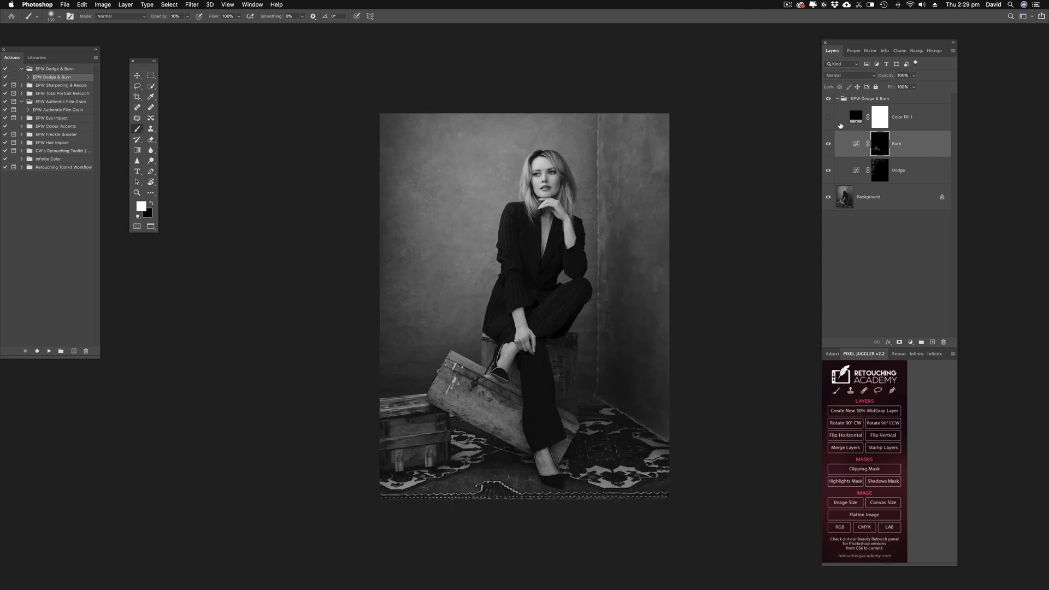
{"action": "left_click", "coordinate": [873, 515]}
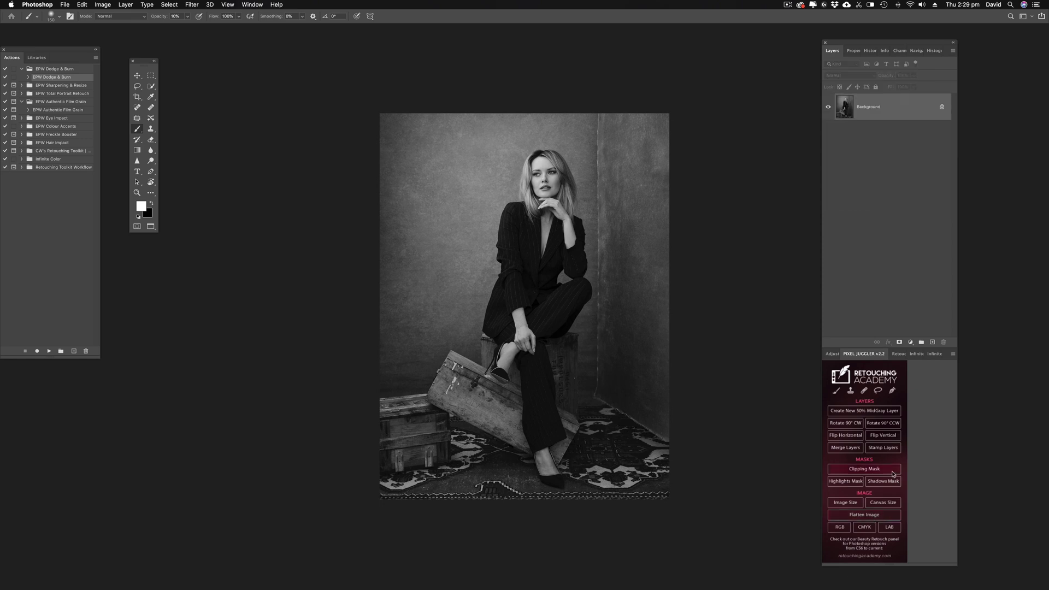
Step: Run the EPW Authentic Film Grain action on the flattened portrait
{"action": "key", "text": "c"}
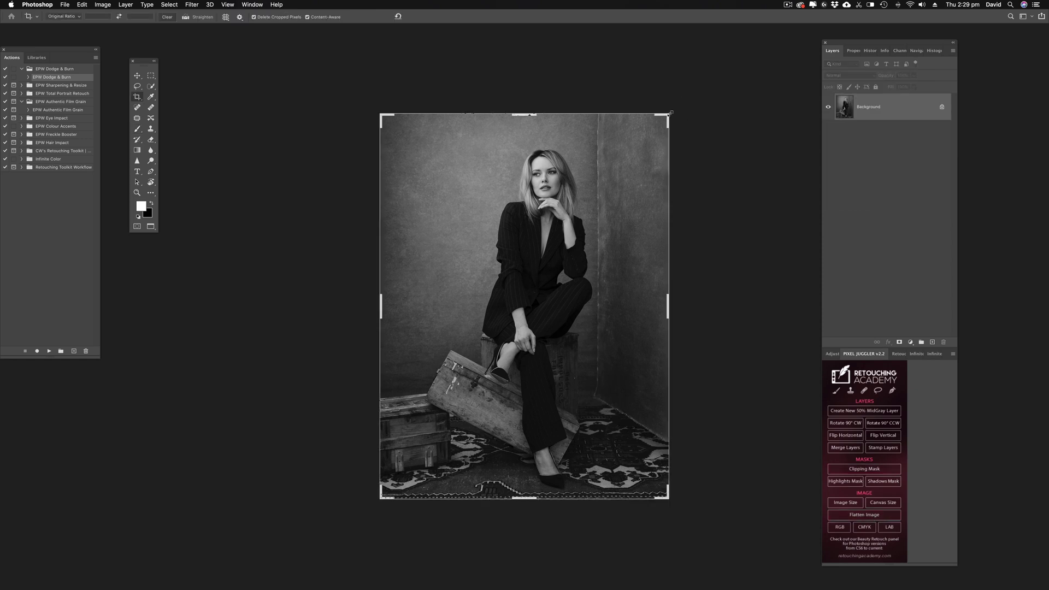
{"action": "left_click", "coordinate": [79, 111]}
{"action": "left_click", "coordinate": [48, 351]}
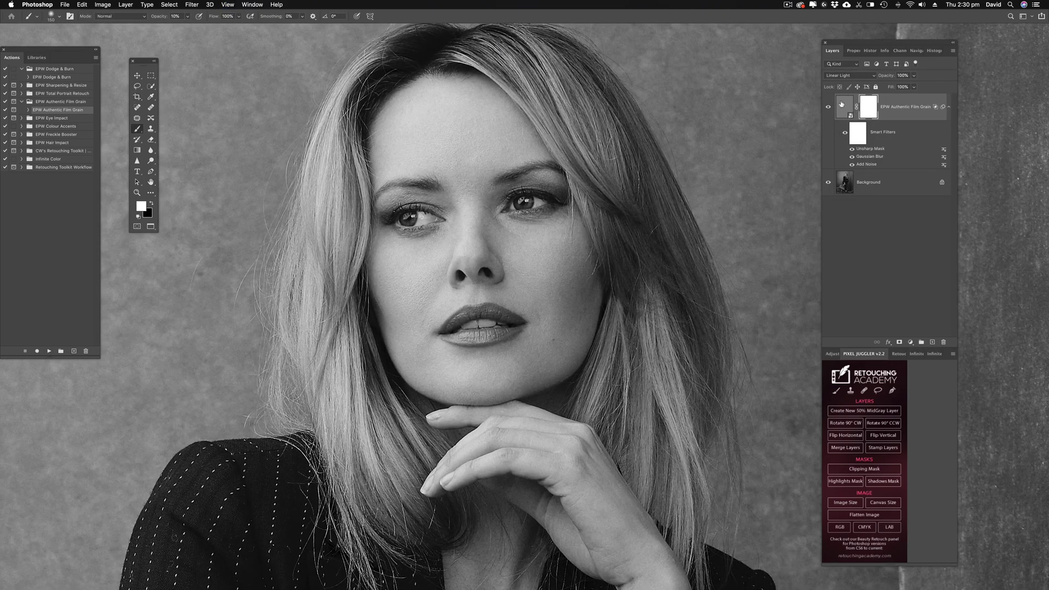
Step: Set the film grain layer's opacity to 80%, compare the image with and without grain, and flatten it
{"action": "left_click", "coordinate": [914, 76]}
{"action": "left_click", "coordinate": [828, 107]}
{"action": "left_click", "coordinate": [829, 107]}
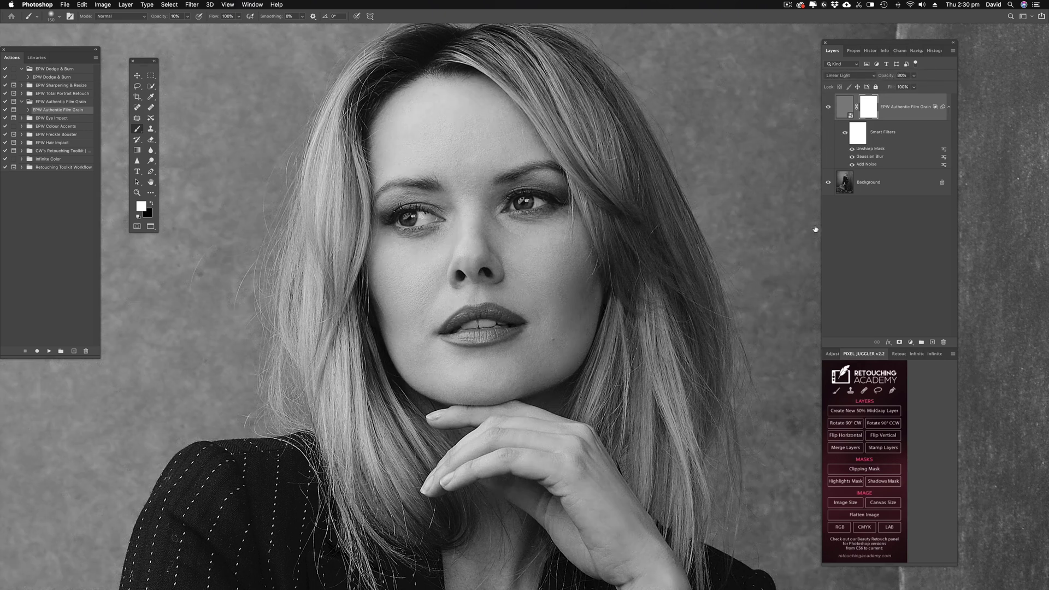
{"action": "left_click", "coordinate": [858, 516]}
{"action": "key", "text": "super+0"}
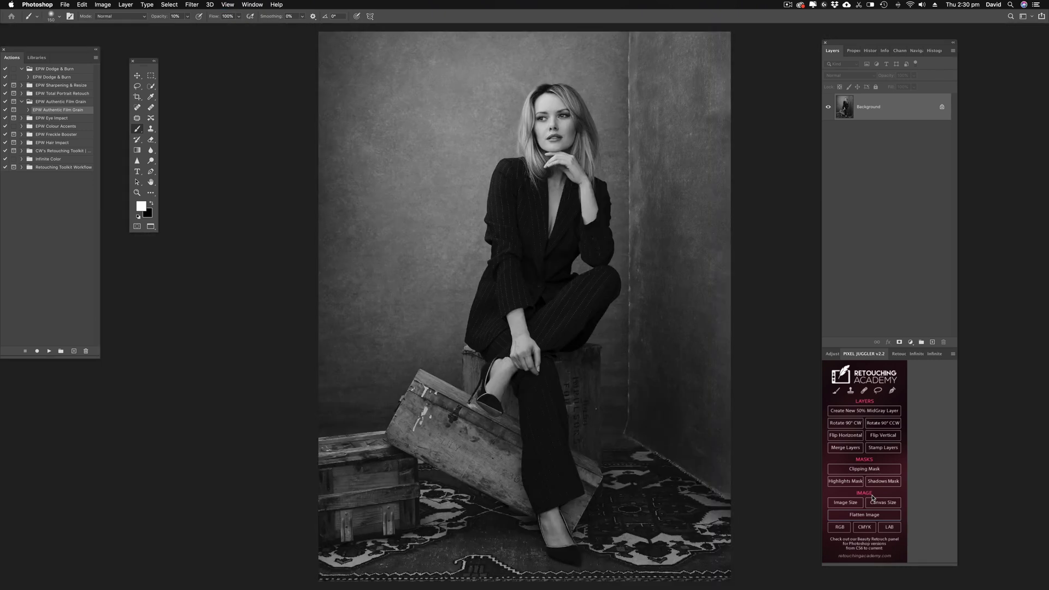
Step: Compare the portrait with its original opening snapshot in the history and return to the final flattened state
{"action": "left_click", "coordinate": [872, 54]}
{"action": "left_click_drag", "start_coordinate": [957, 293], "coordinate": [959, 93]}
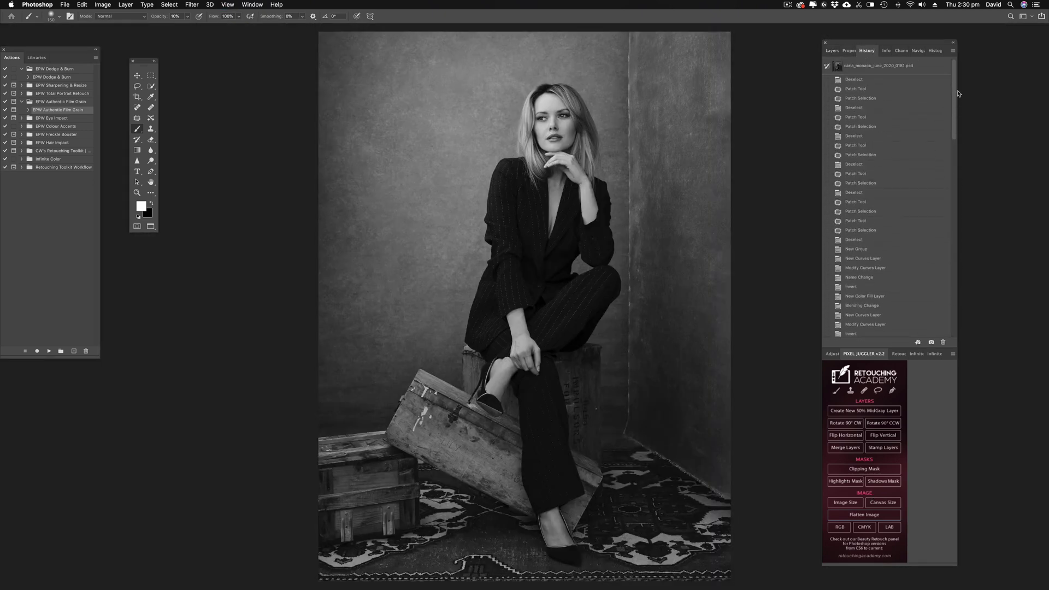
{"action": "left_click", "coordinate": [858, 66]}
{"action": "left_click_drag", "start_coordinate": [956, 136], "coordinate": [958, 338]}
{"action": "left_click", "coordinate": [867, 332]}
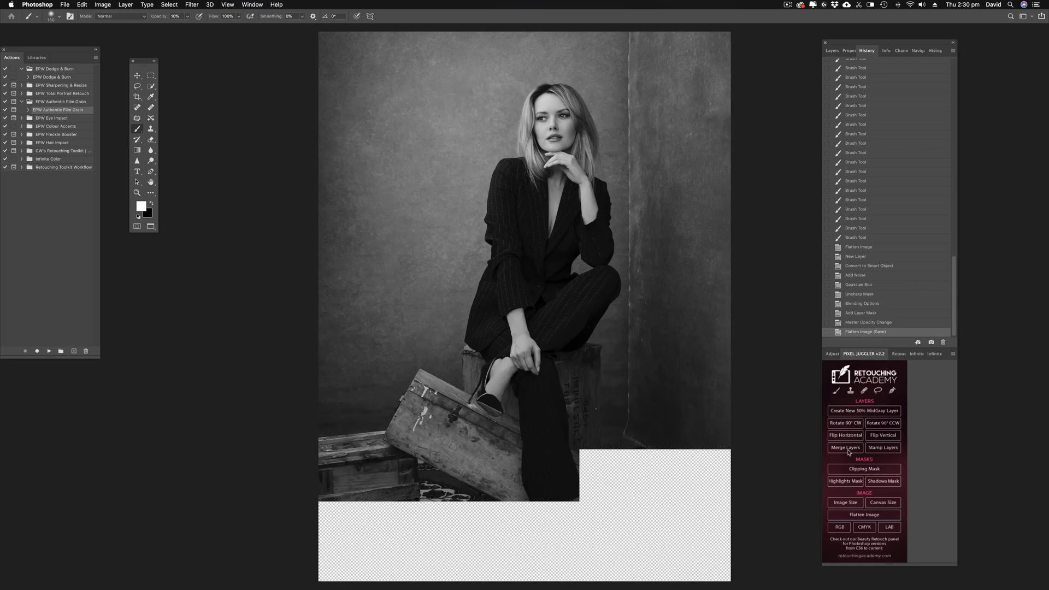
{"action": "left_click", "coordinate": [833, 51]}
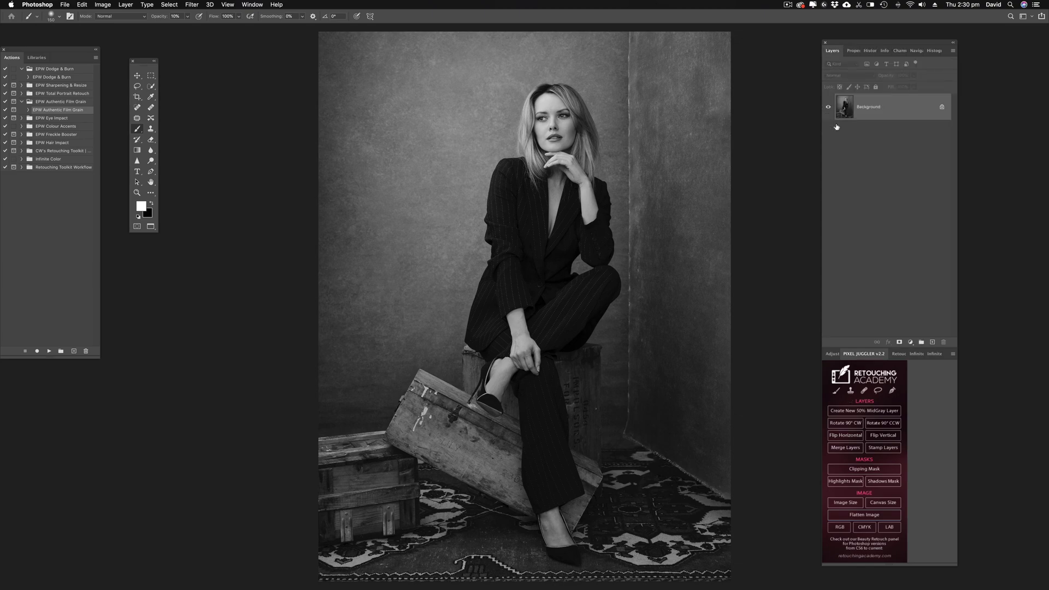